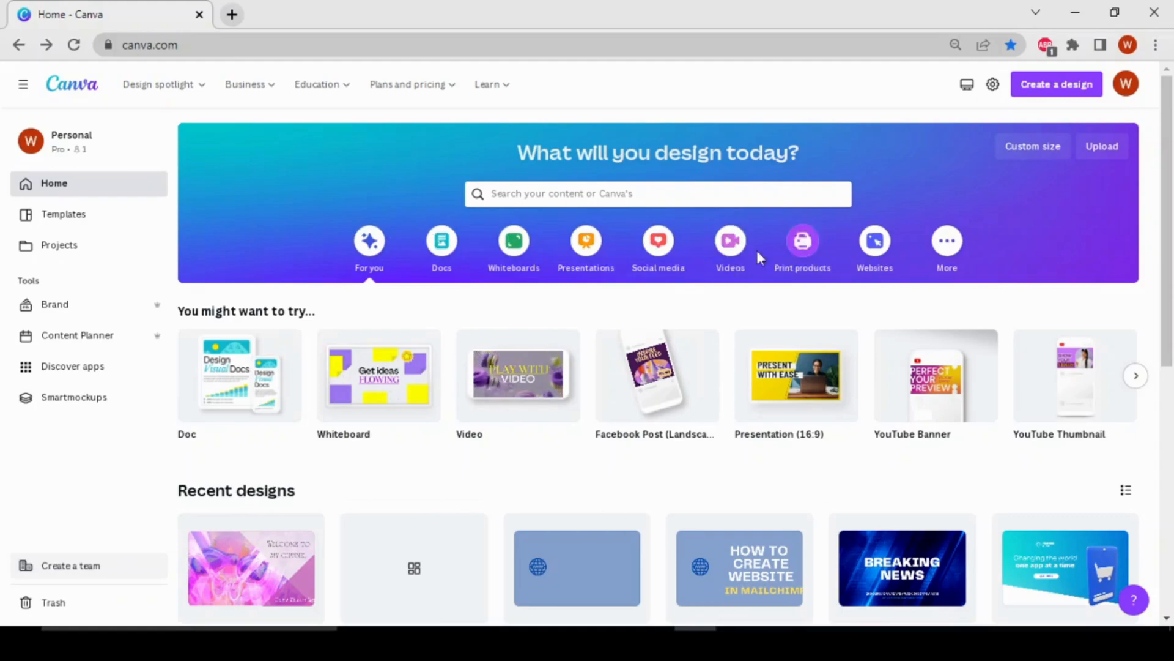
- Create a blank Facebook Video design from the video formats
{"action": "left_click", "coordinate": [723, 249]}
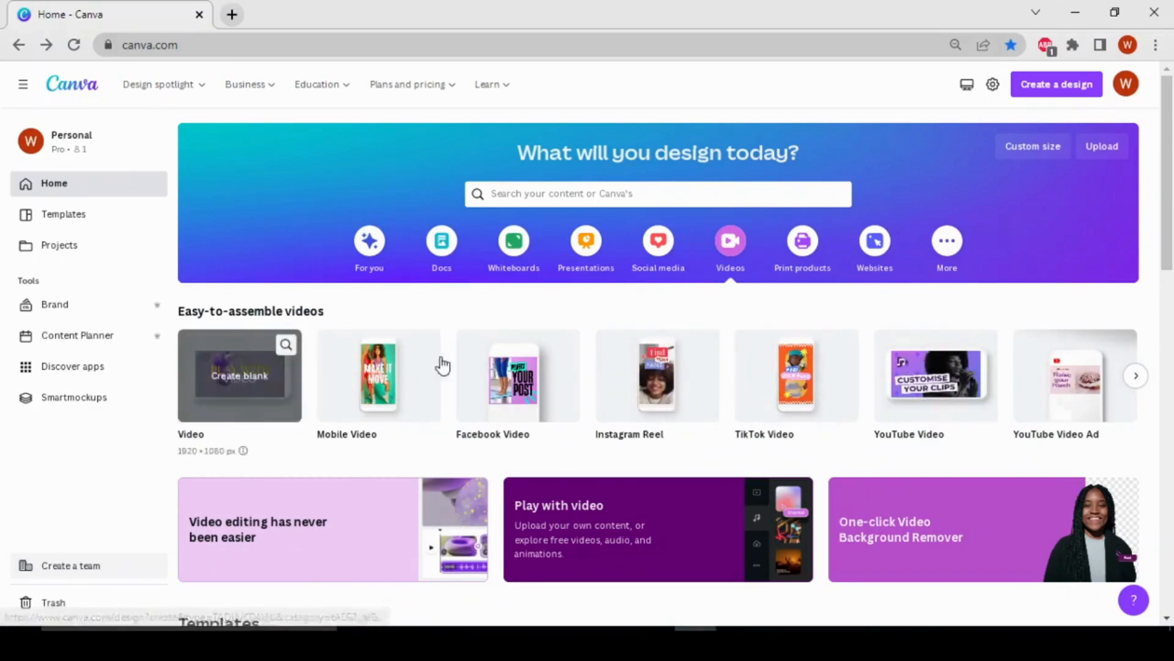
{"action": "left_click", "coordinate": [529, 408]}
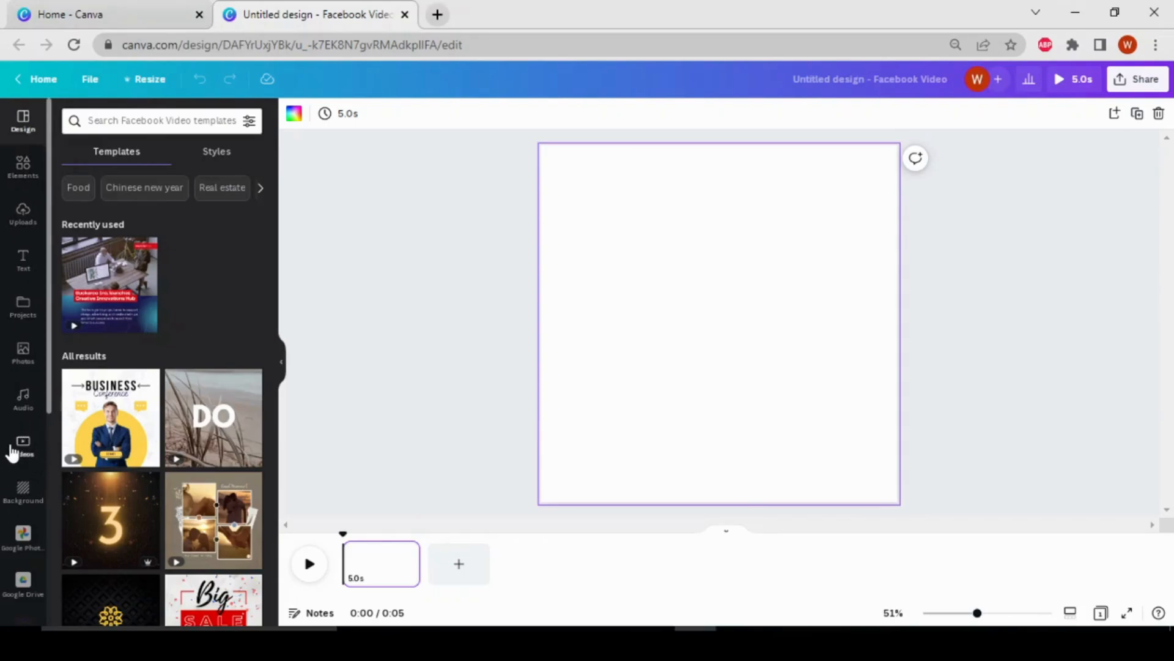
- Search the stock video library for "FUNNY MAN"
{"action": "left_click", "coordinate": [23, 214]}
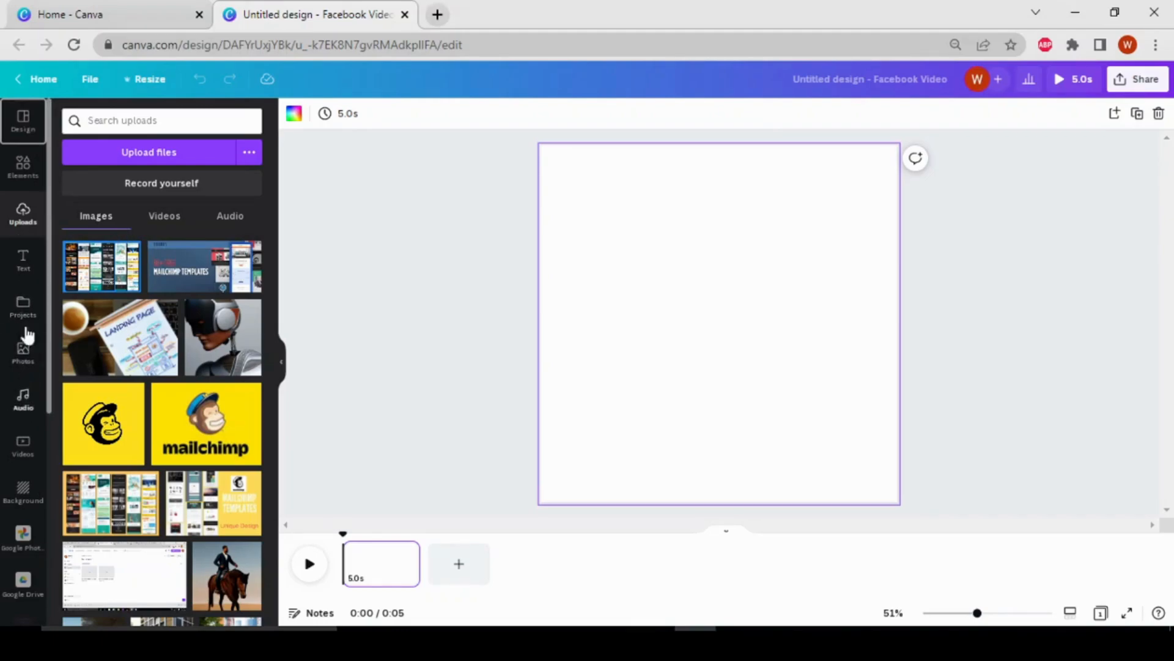
{"action": "left_click", "coordinate": [21, 465]}
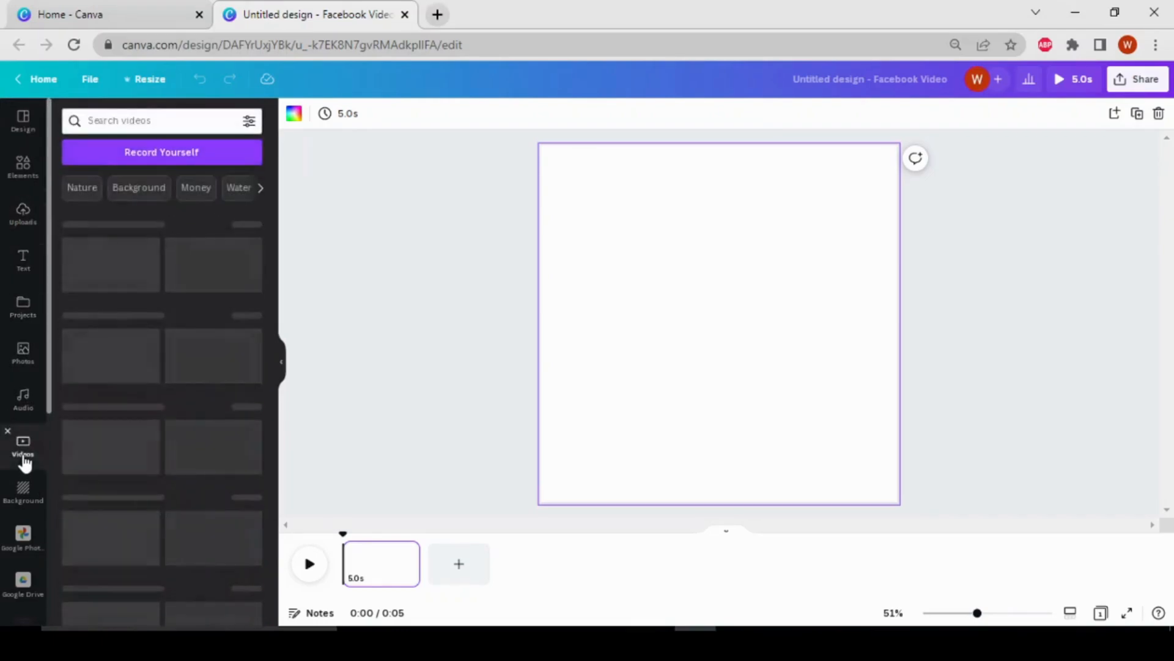
{"action": "left_click", "coordinate": [176, 122]}
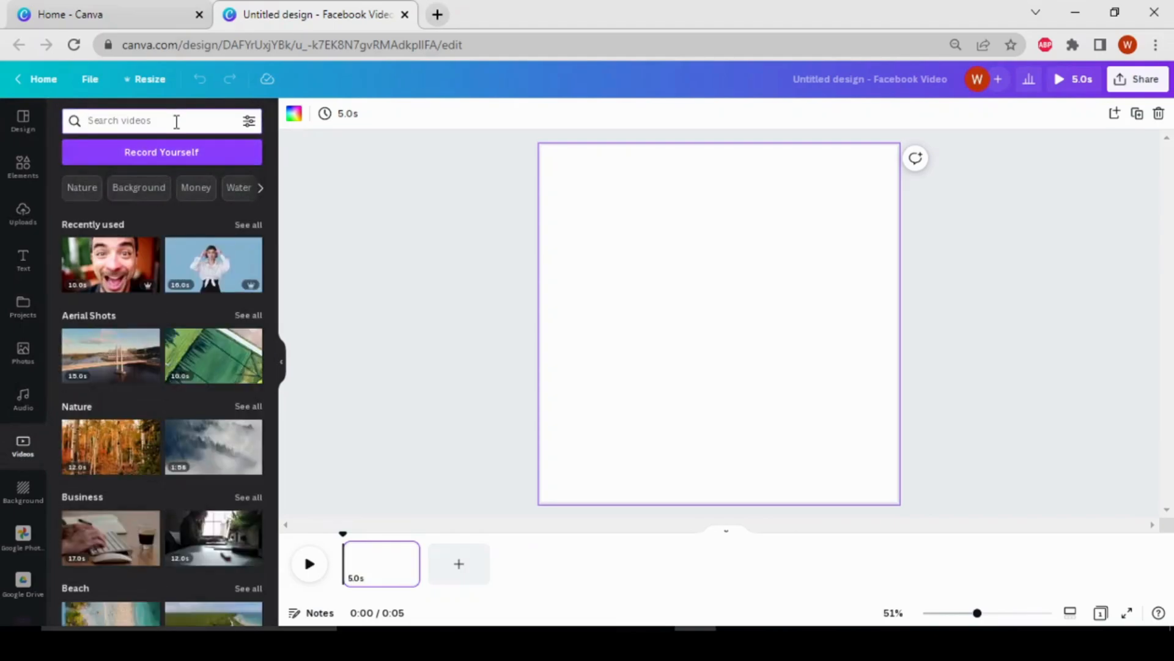
{"action": "type", "text": "FU"}
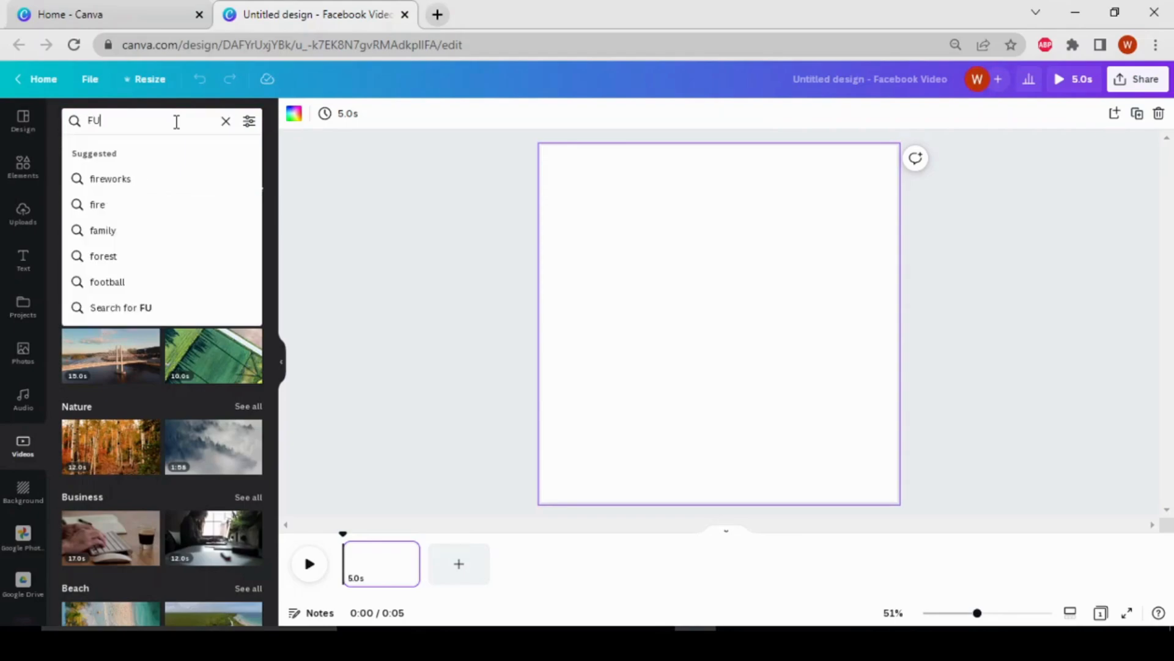
{"action": "type", "text": "NNY M"}
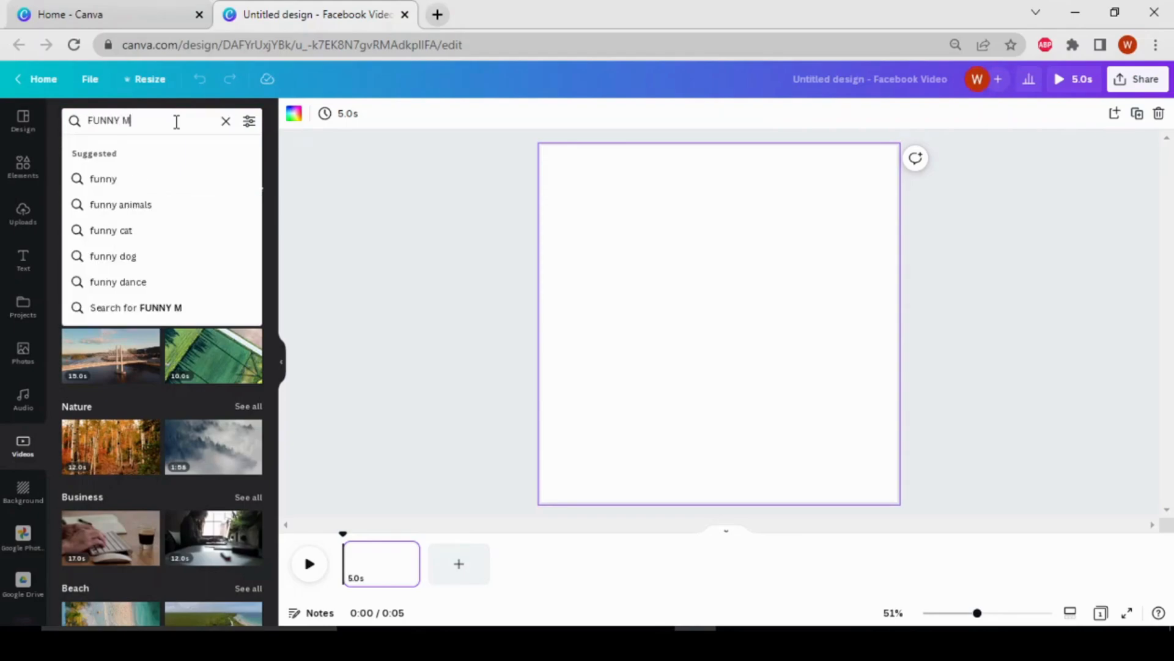
{"action": "type", "text": "AN"}
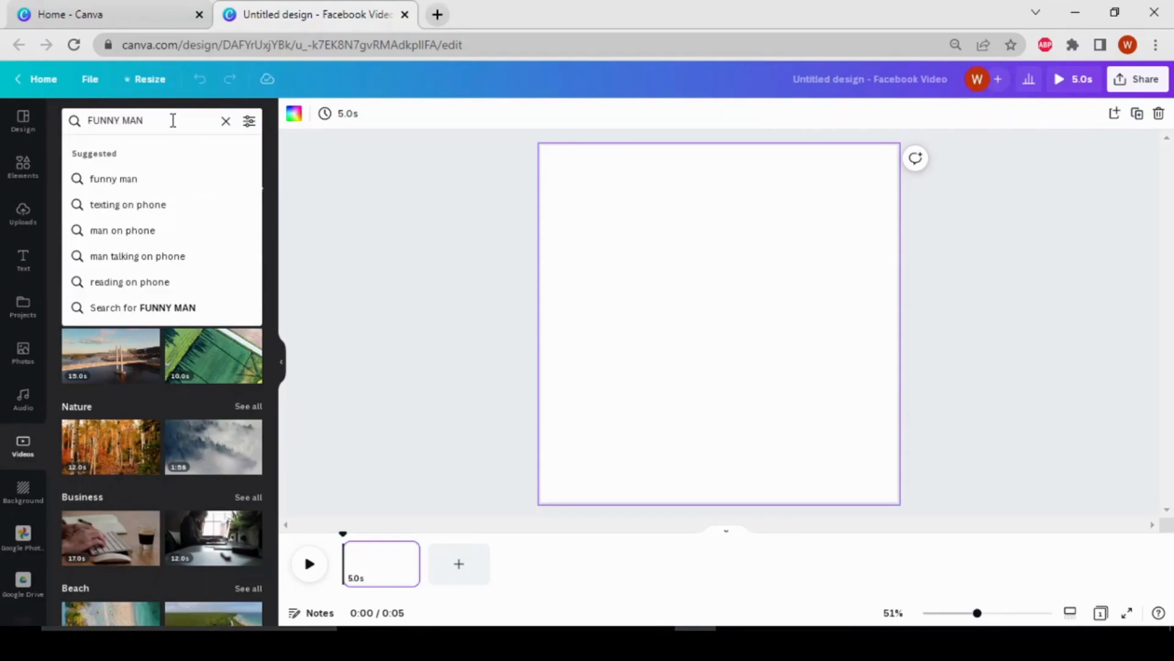
{"action": "key", "text": "Return"}
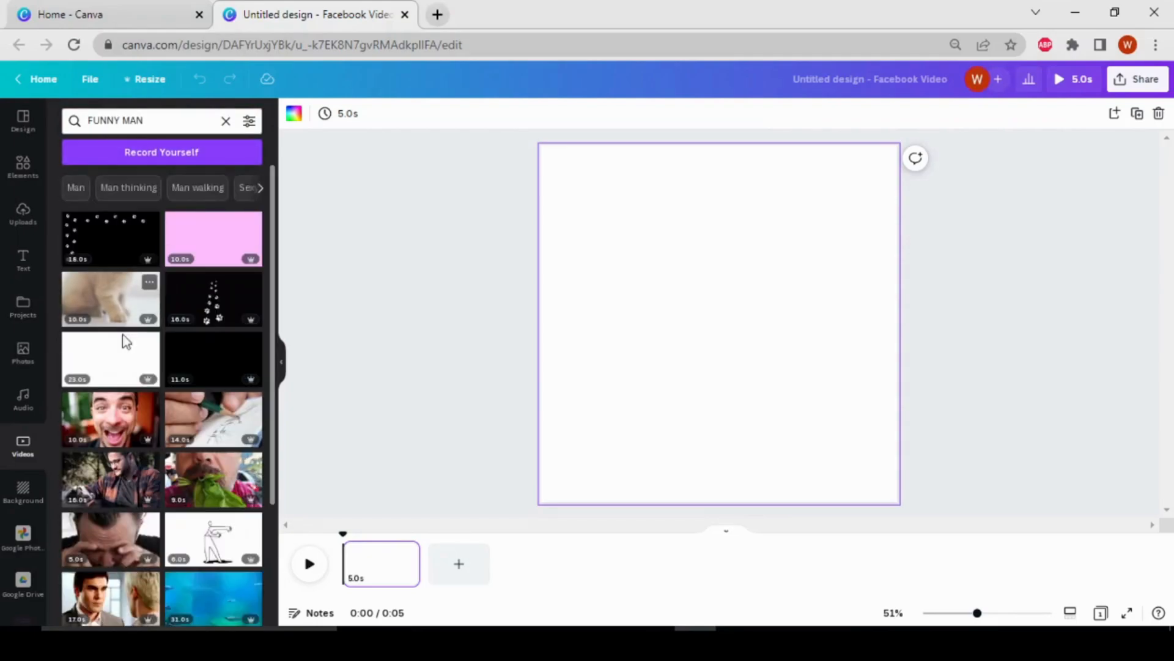
- Browse the search results and add the 10-second clip of the wide-mouthed laughing man to the page
{"action": "scroll", "coordinate": [156, 449], "scroll_direction": "down", "scroll_amount": 2}
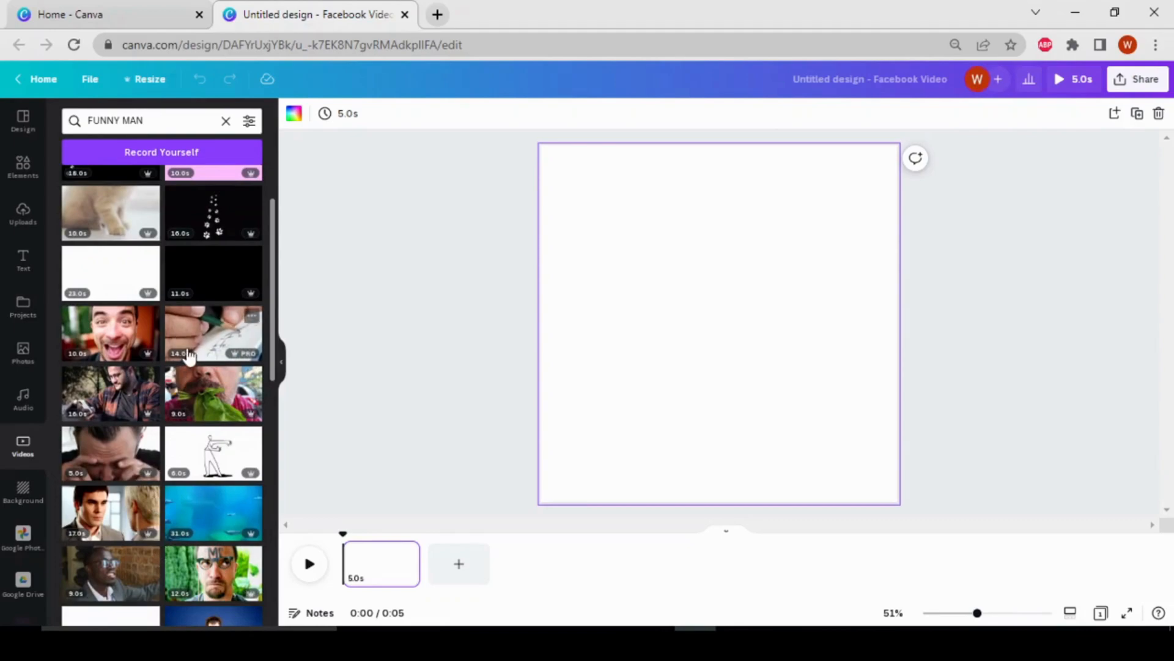
{"action": "scroll", "coordinate": [185, 343], "scroll_direction": "down", "scroll_amount": 4}
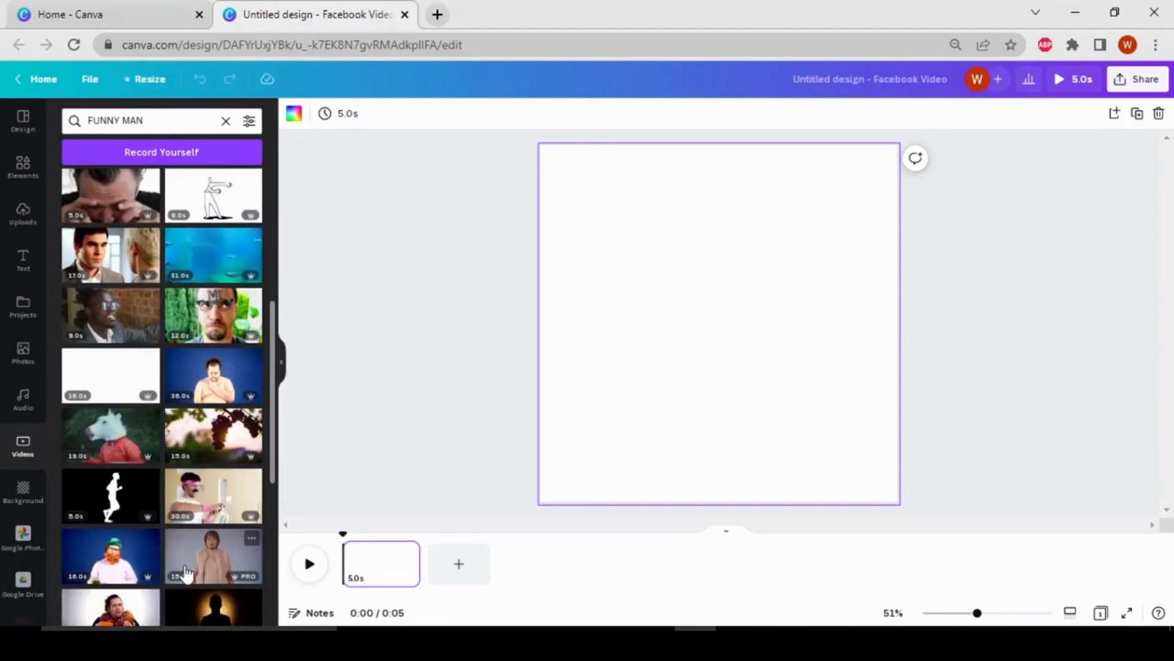
{"action": "scroll", "coordinate": [182, 552], "scroll_direction": "up", "scroll_amount": 5}
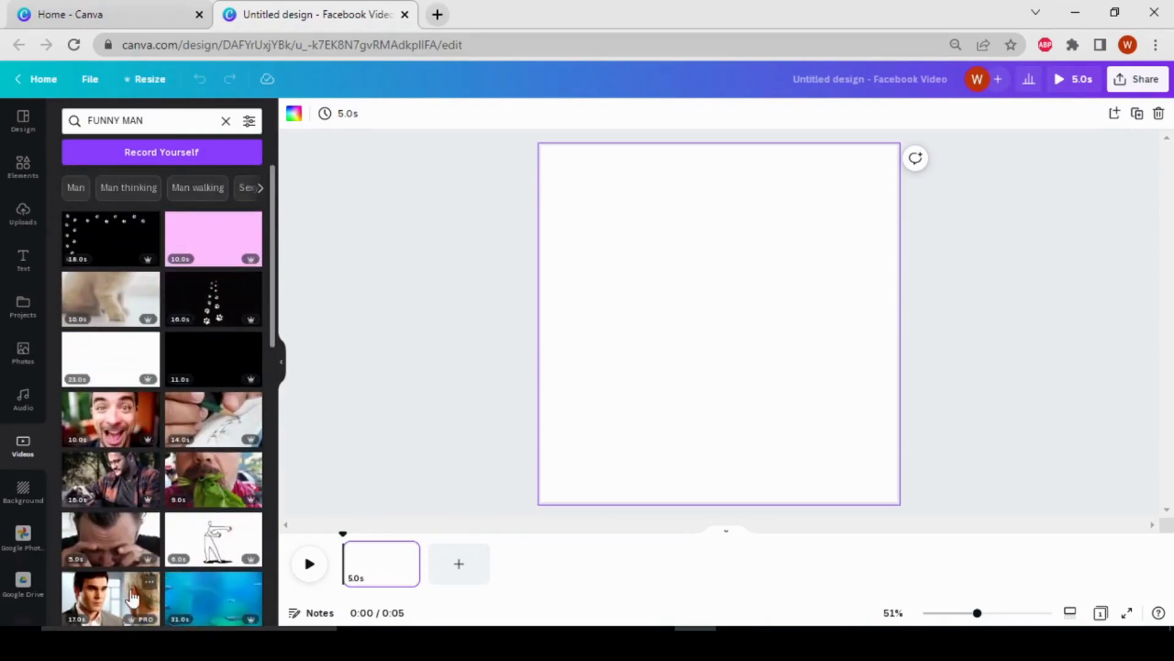
{"action": "left_click", "coordinate": [116, 435]}
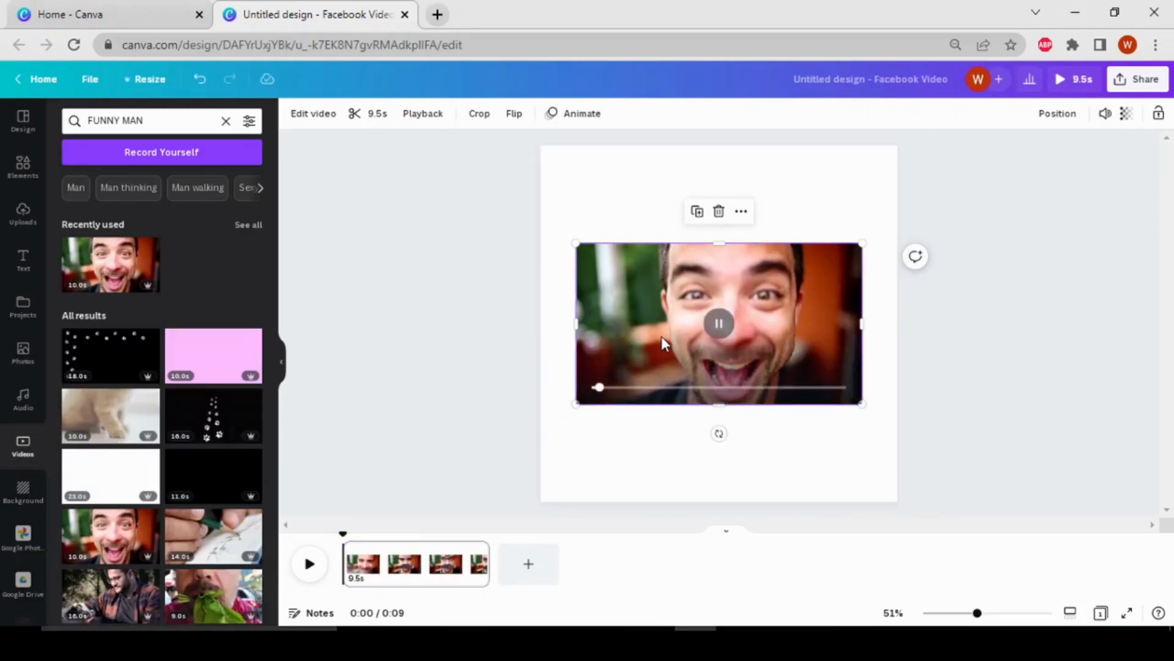
- Scale the clip to the full page width, 1080 × 608, and extend its upper and lower edges over more of the page
{"action": "left_click_drag", "start_coordinate": [661, 336], "coordinate": [633, 313]}
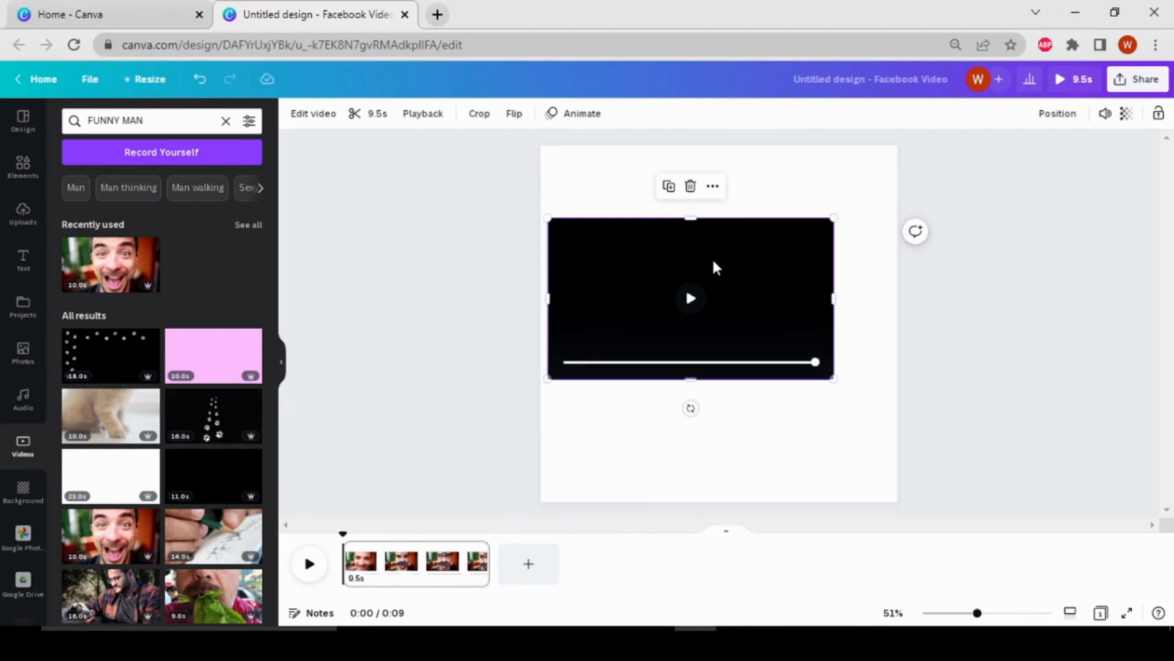
{"action": "left_click_drag", "start_coordinate": [715, 267], "coordinate": [703, 252]}
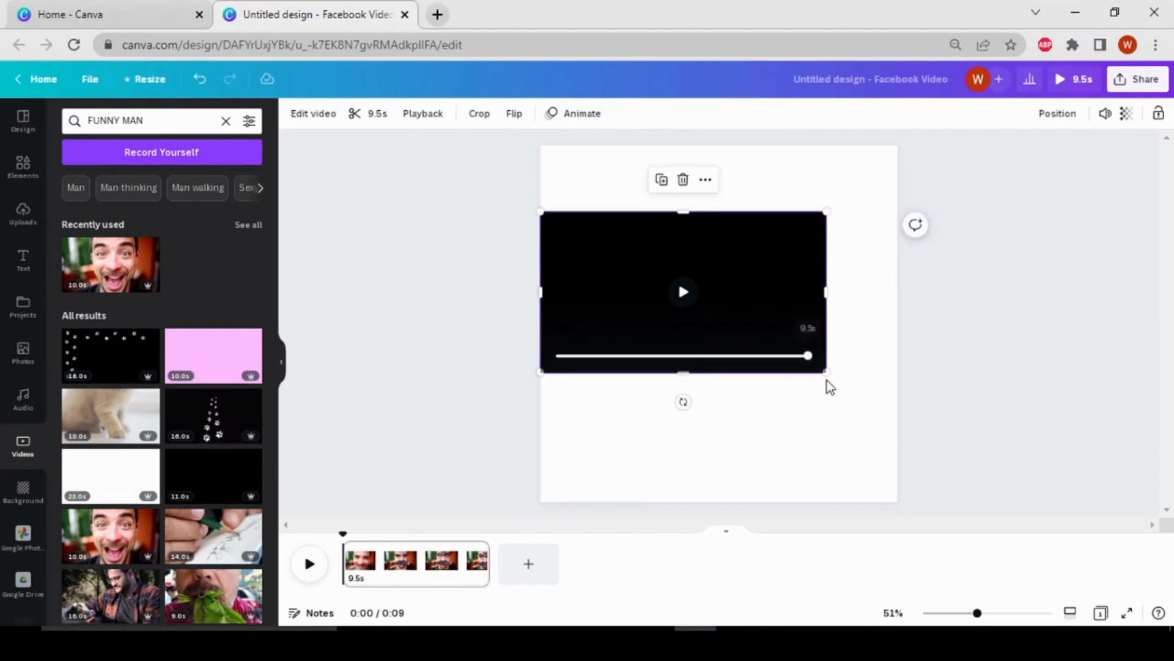
{"action": "left_click_drag", "start_coordinate": [828, 371], "coordinate": [897, 422]}
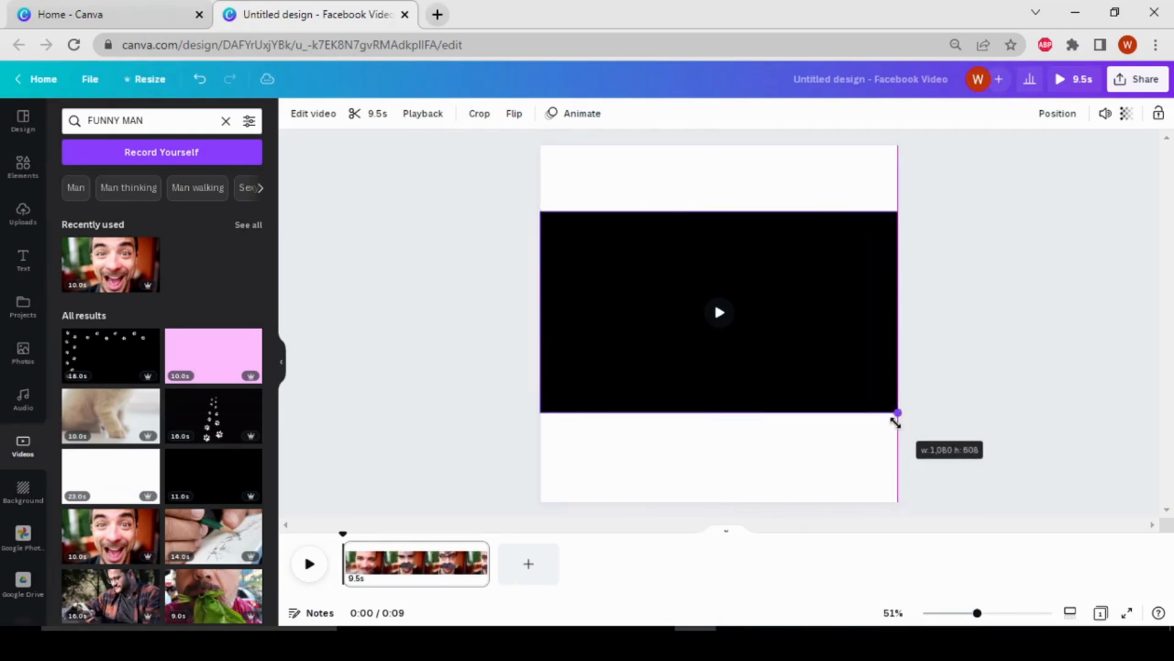
{"action": "left_click_drag", "start_coordinate": [812, 336], "coordinate": [812, 341]}
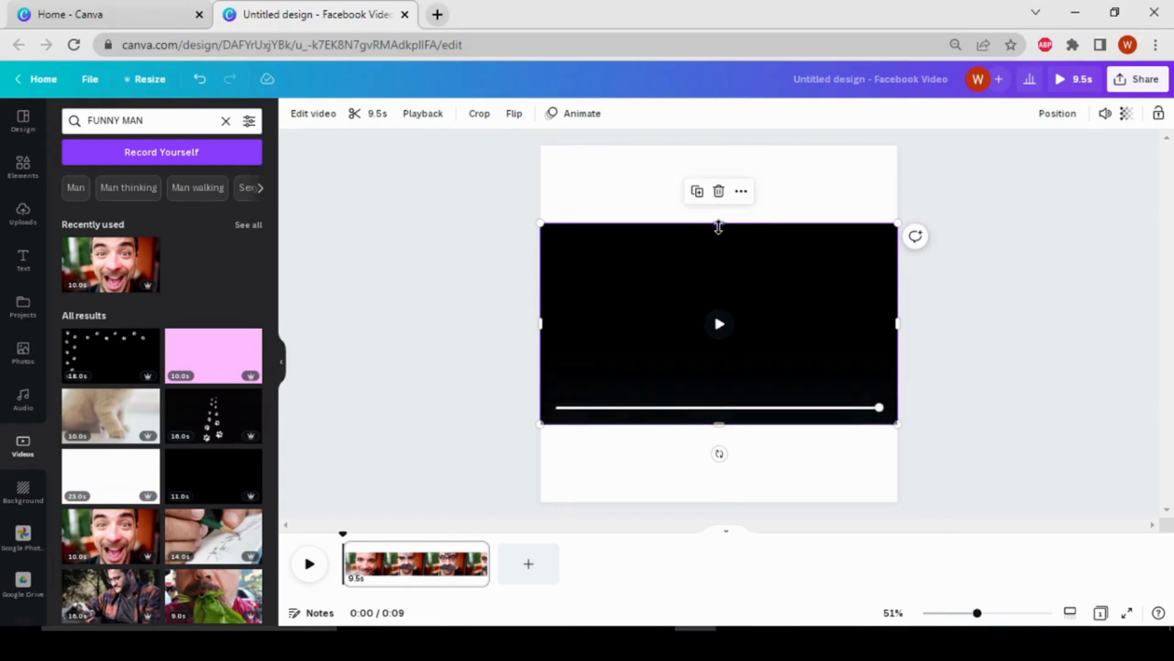
{"action": "left_click_drag", "start_coordinate": [718, 227], "coordinate": [719, 203]}
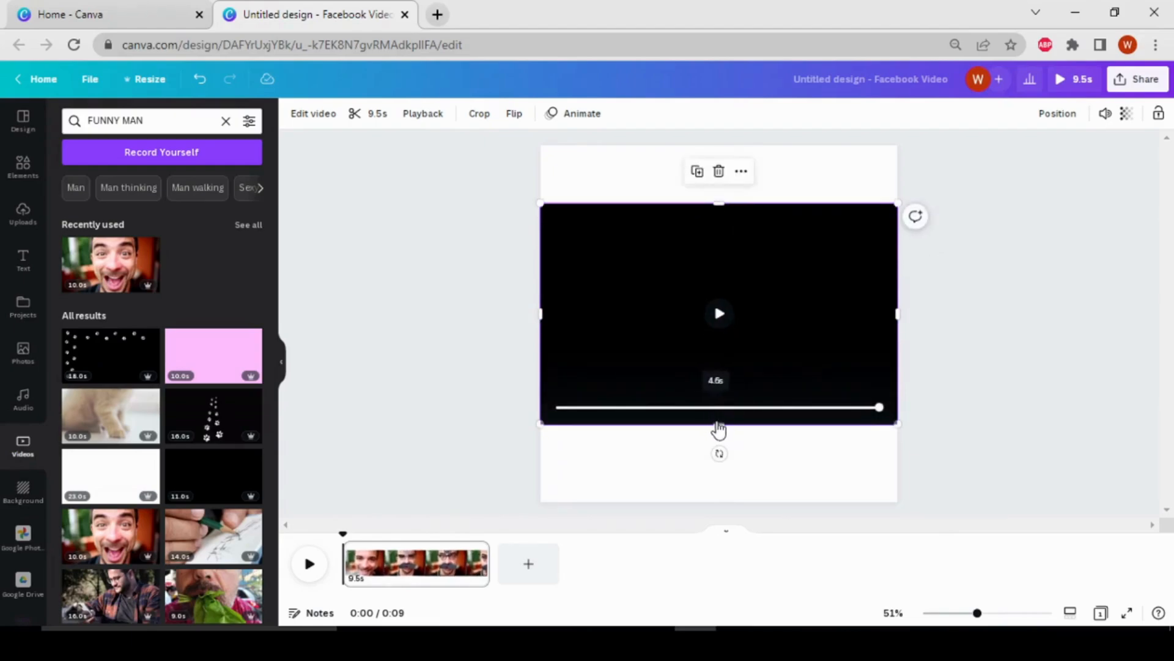
{"action": "left_click_drag", "start_coordinate": [718, 423], "coordinate": [723, 473]}
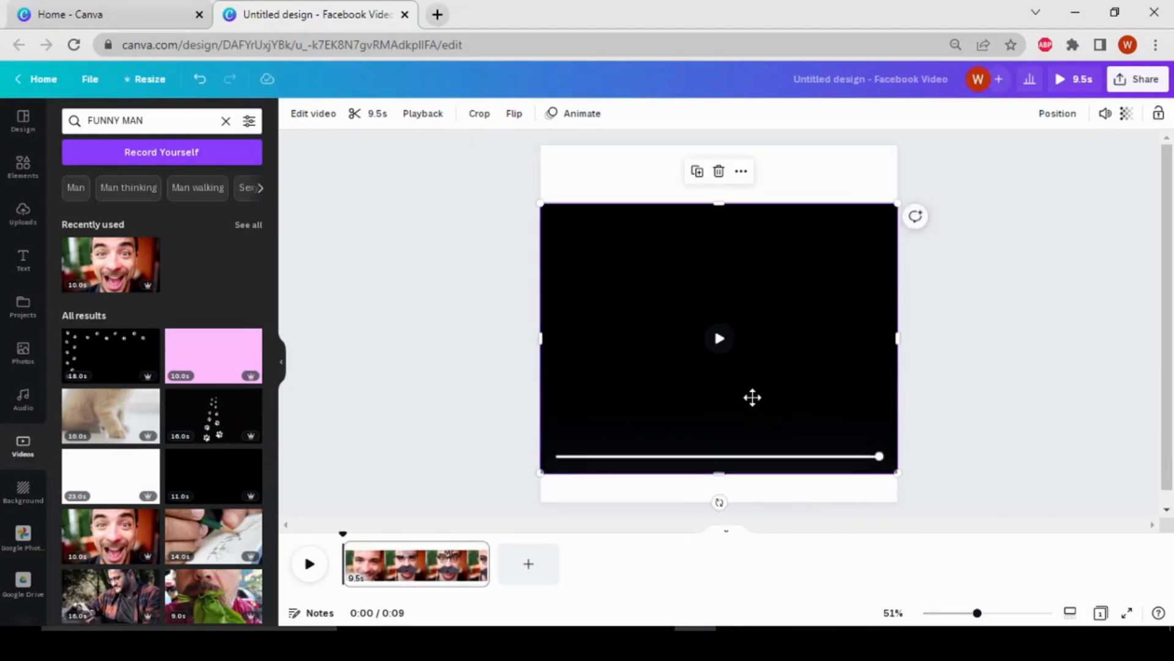
- Try white and grey as the page background and set it to the near-black swatch from "my thumbnail colour"
{"action": "left_click", "coordinate": [637, 174]}
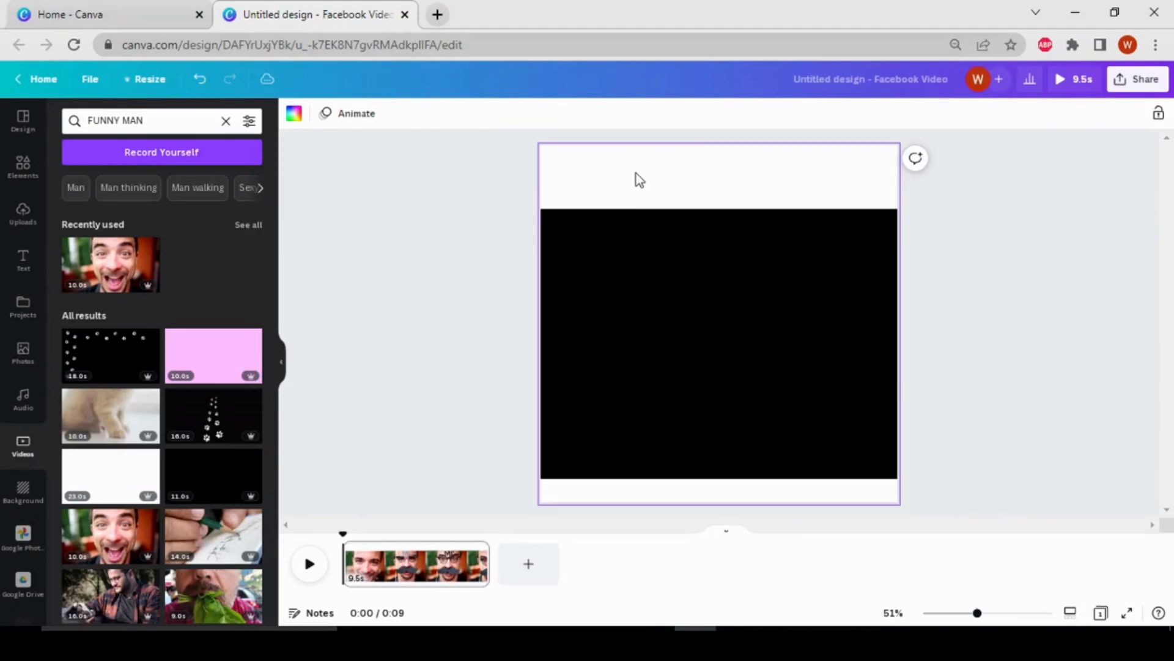
{"action": "left_click", "coordinate": [295, 121]}
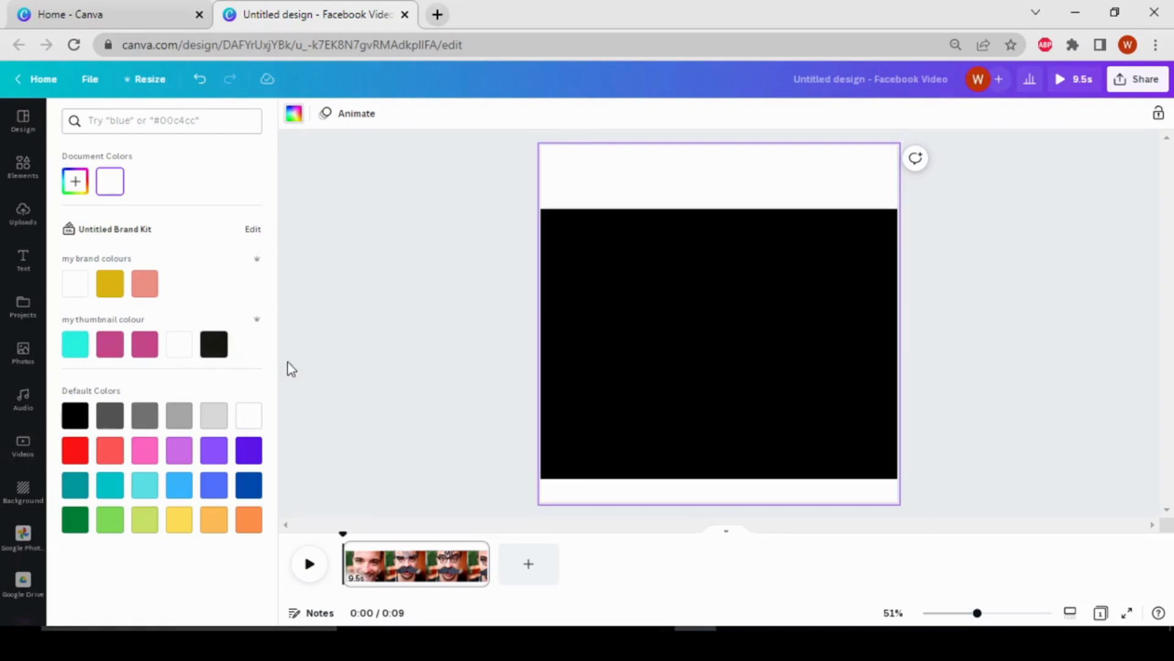
{"action": "left_click", "coordinate": [582, 361]}
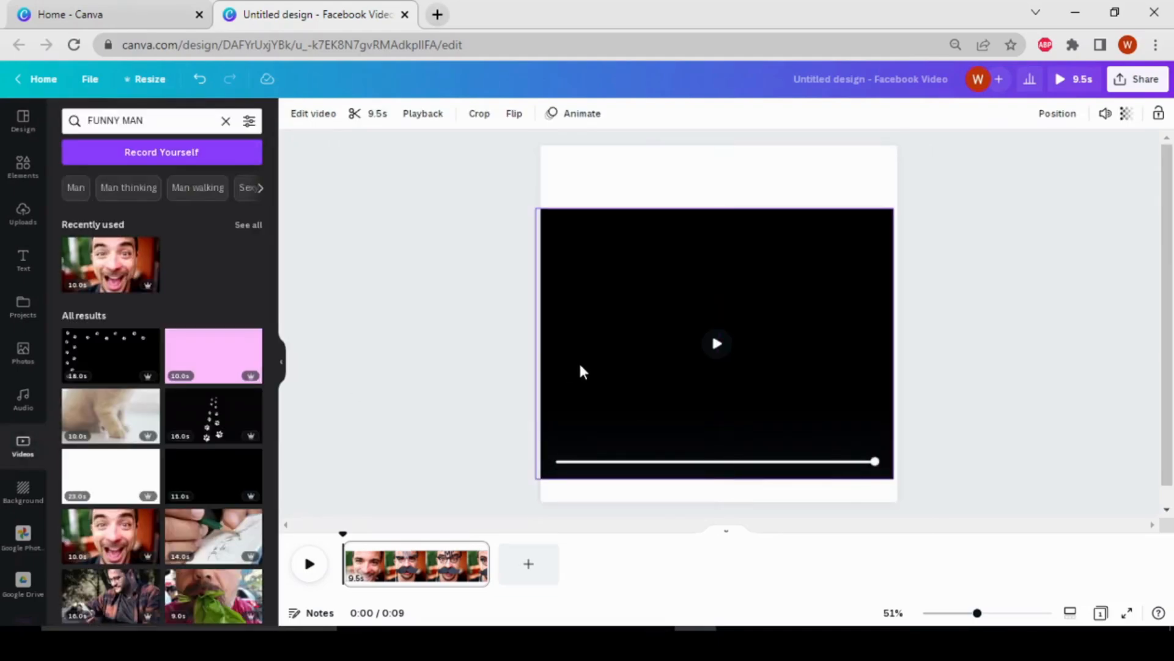
{"action": "left_click", "coordinate": [566, 186]}
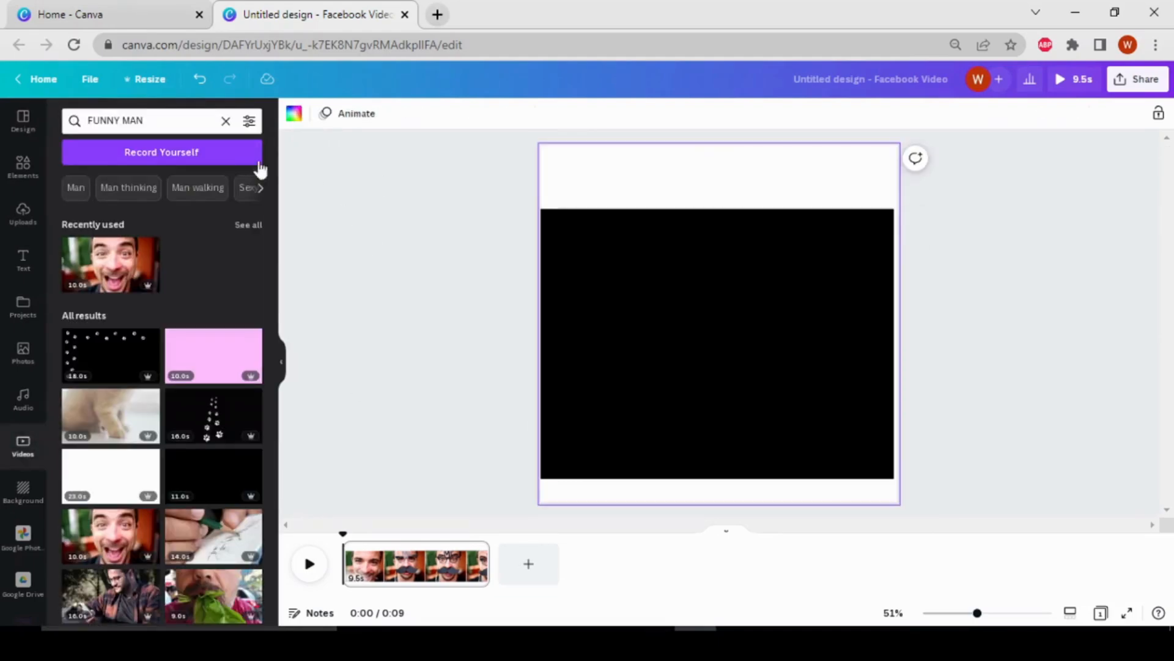
{"action": "left_click", "coordinate": [295, 113]}
{"action": "left_click", "coordinate": [215, 346]}
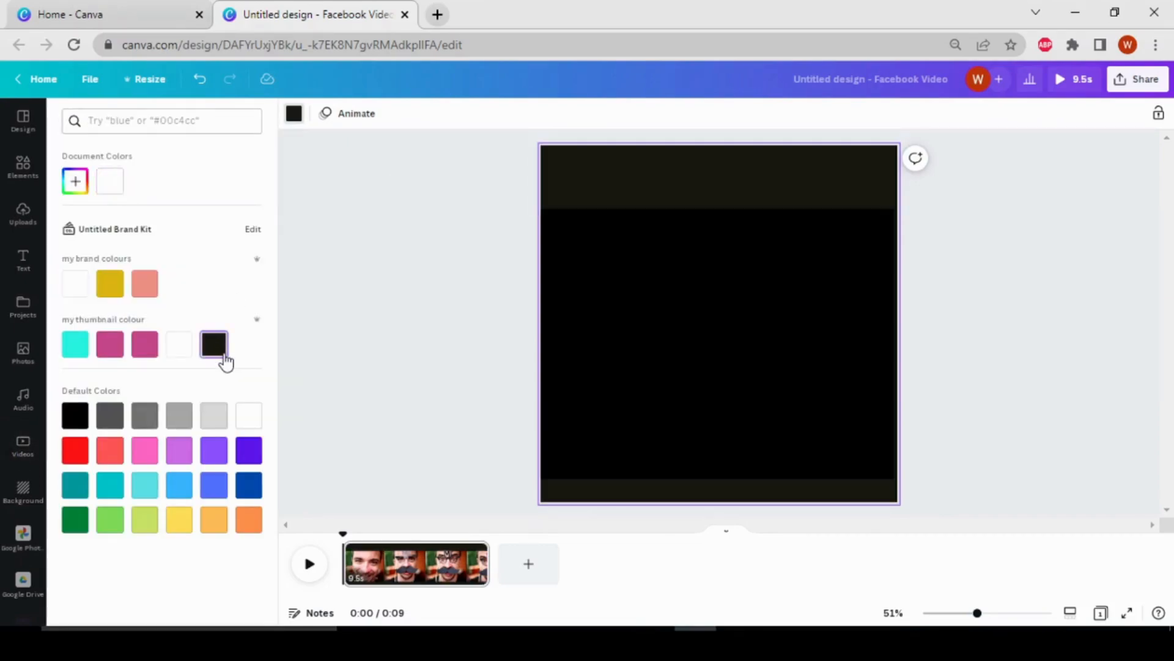
{"action": "left_click", "coordinate": [179, 353]}
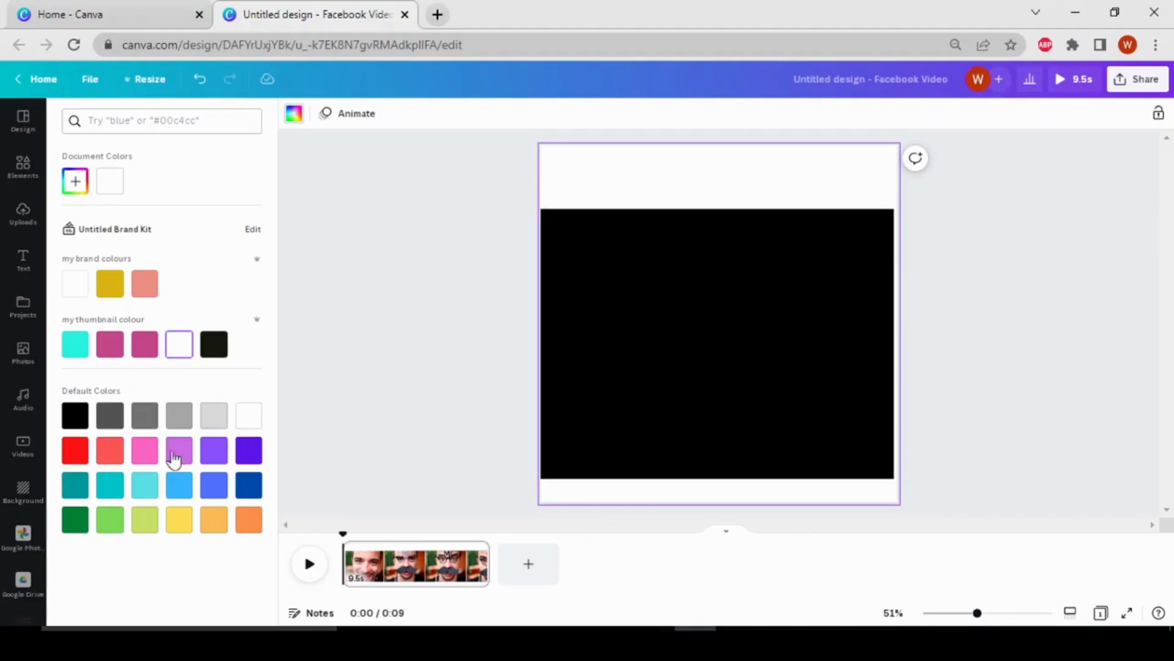
{"action": "left_click", "coordinate": [180, 418]}
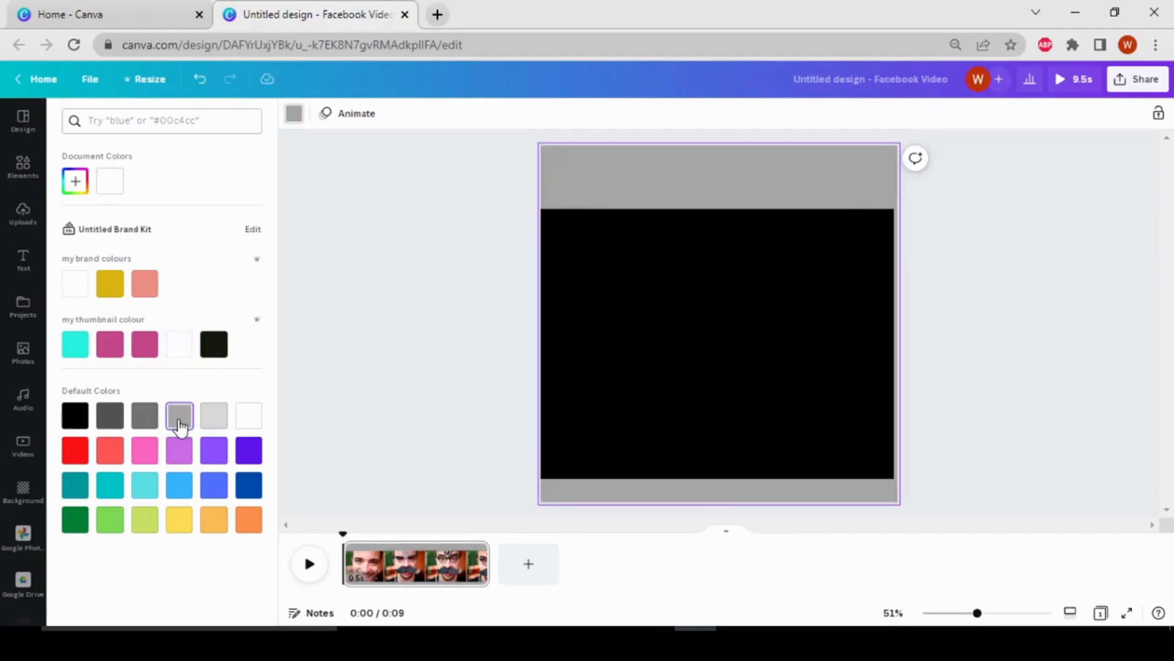
{"action": "left_click", "coordinate": [225, 352]}
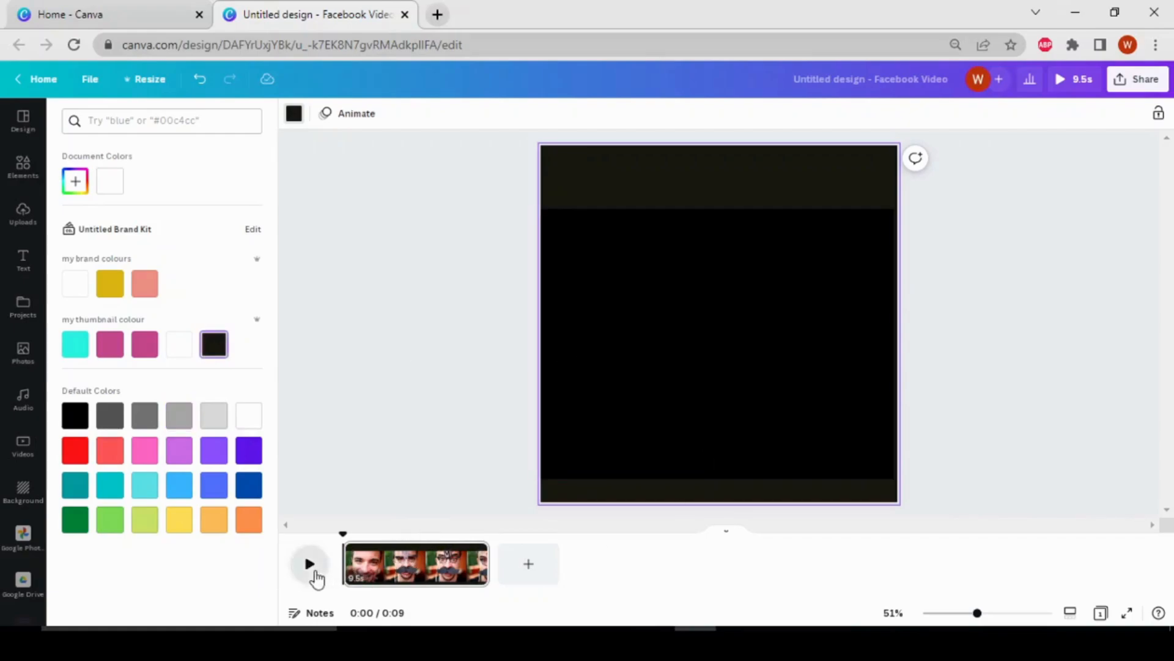
- Preview the video briefly and shift the footage slightly left within its crop frame
{"action": "left_click", "coordinate": [311, 573]}
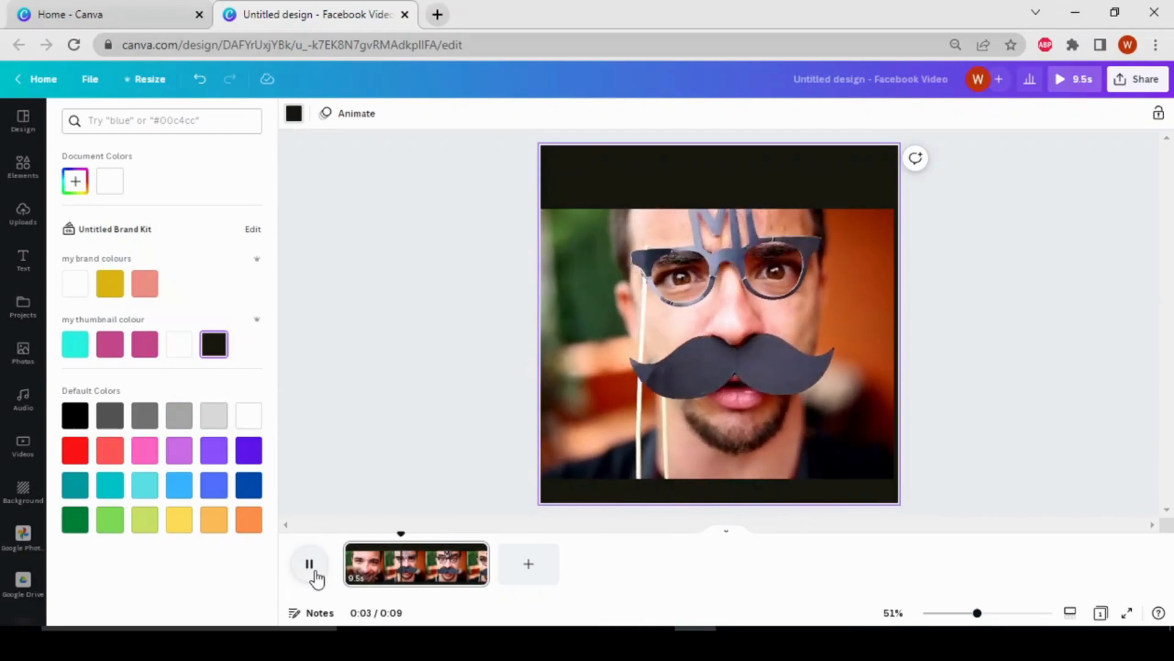
{"action": "left_click", "coordinate": [310, 571]}
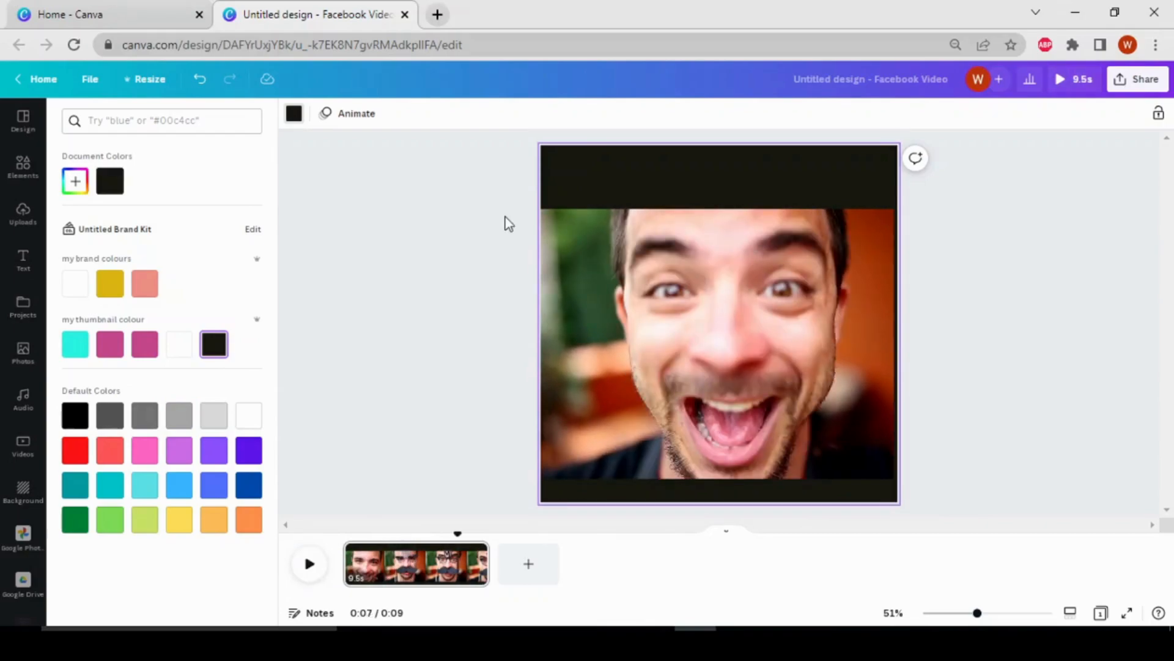
{"action": "left_click", "coordinate": [624, 245]}
{"action": "double_click", "coordinate": [624, 245]}
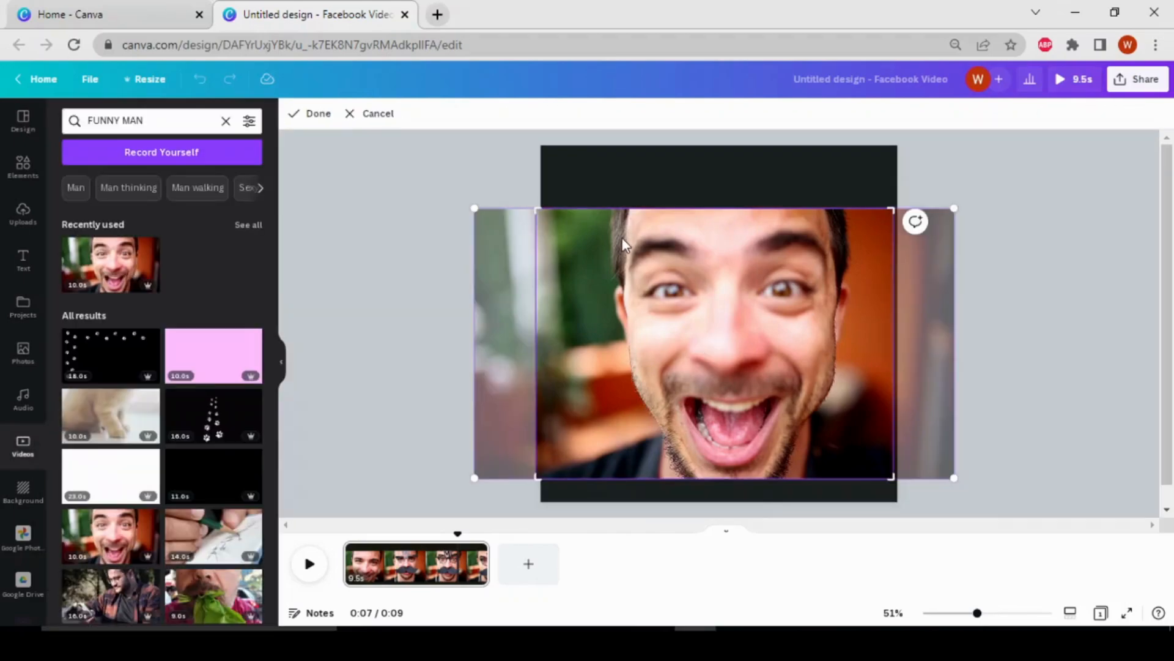
{"action": "left_click_drag", "start_coordinate": [666, 293], "coordinate": [642, 298]}
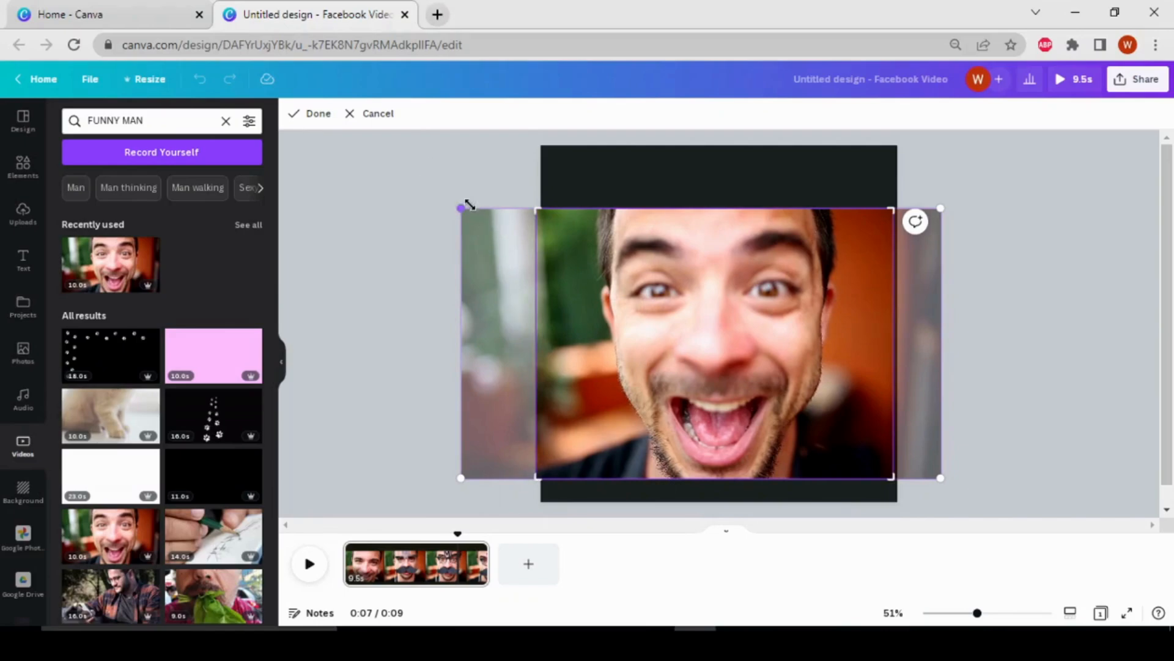
{"action": "left_click", "coordinate": [316, 117]}
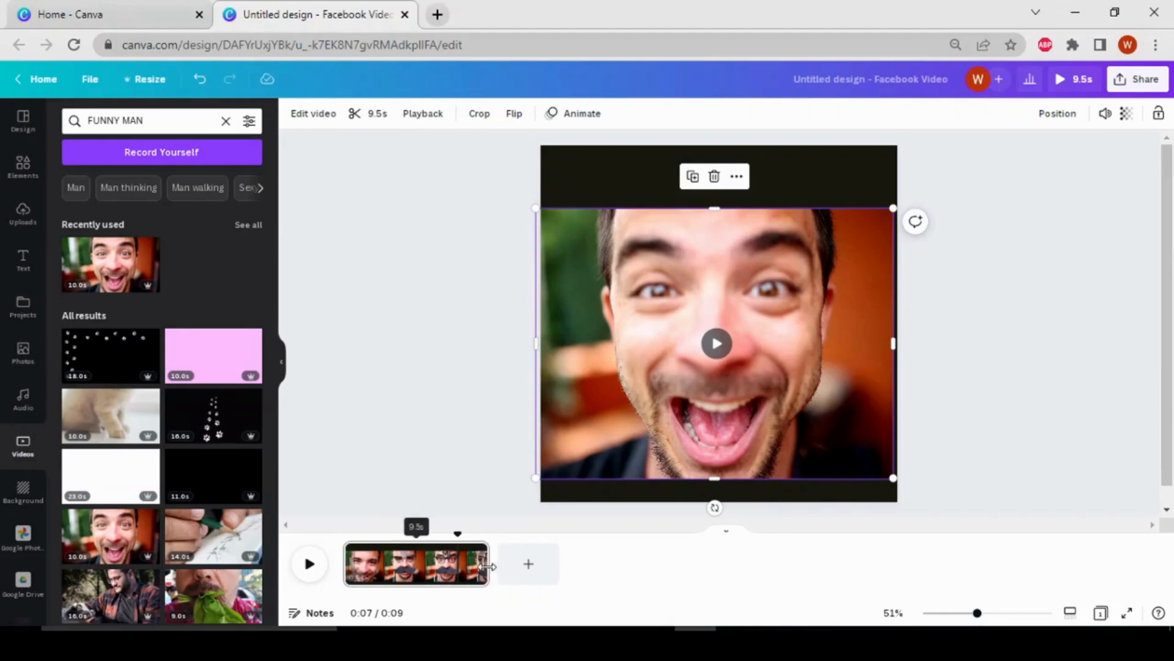
- Trim the laughing man clip to its first 2.6 seconds and play the shortened video
{"action": "left_click_drag", "start_coordinate": [476, 568], "coordinate": [420, 570]}
{"action": "left_click", "coordinate": [689, 358]}
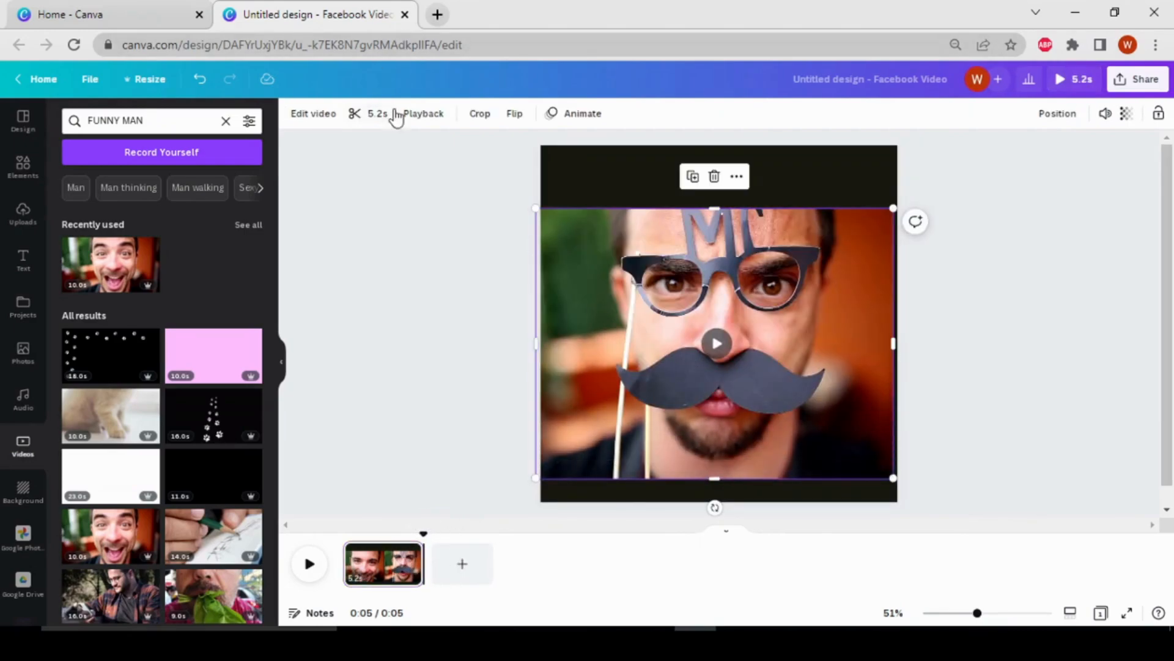
{"action": "left_click", "coordinate": [374, 116]}
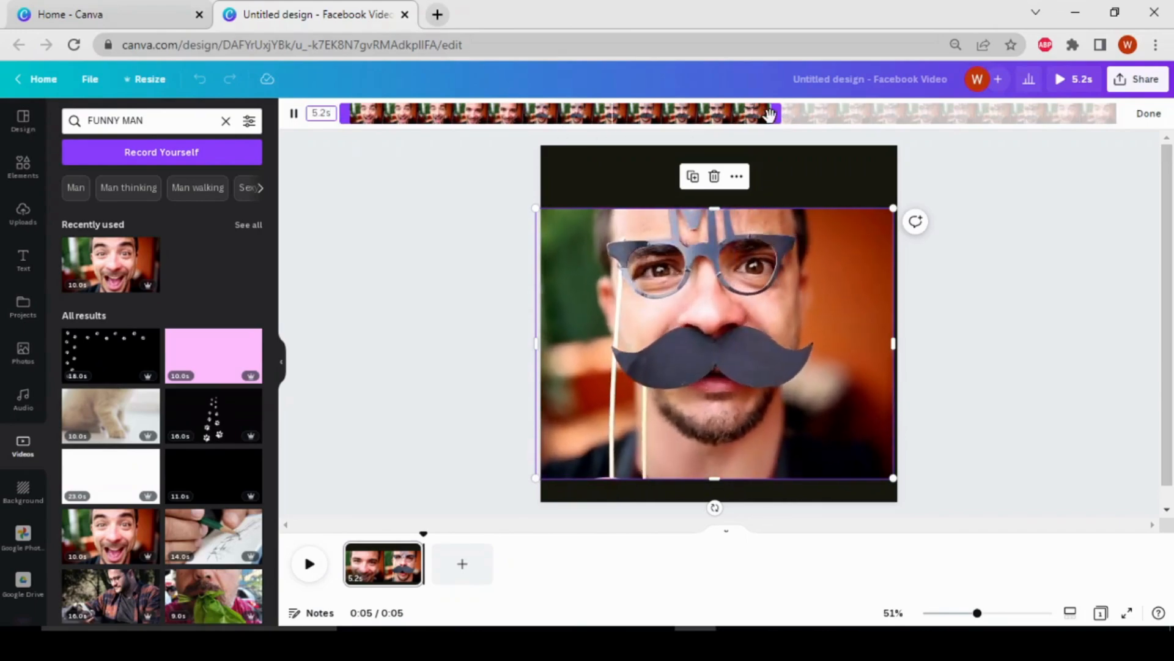
{"action": "left_click_drag", "start_coordinate": [778, 113], "coordinate": [569, 120]}
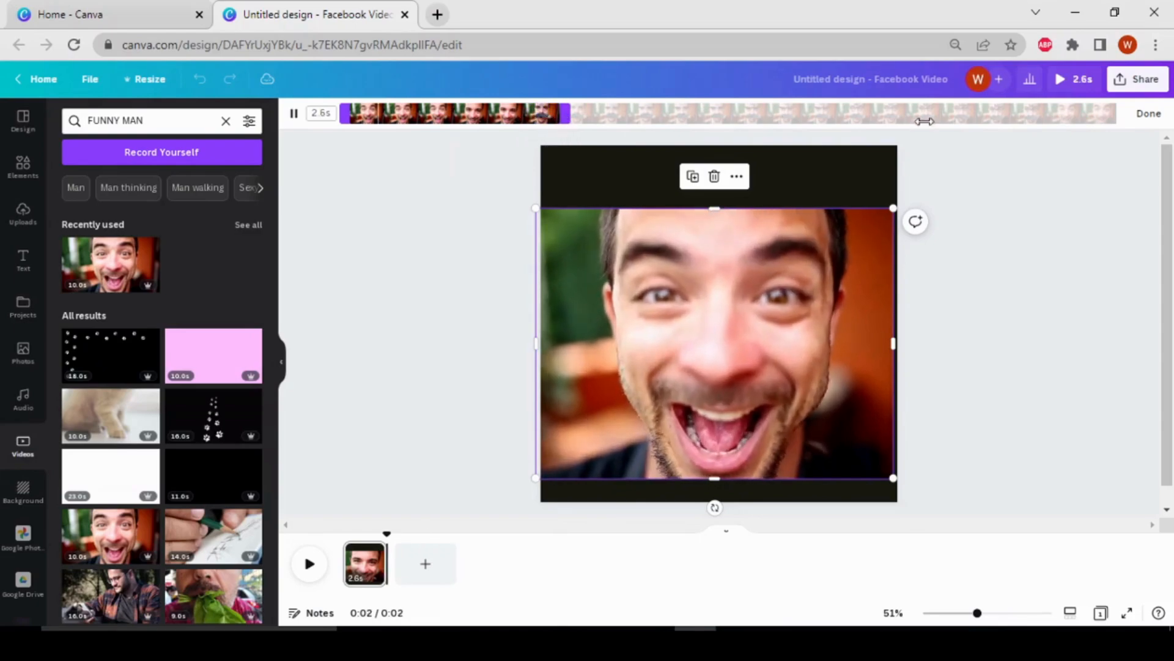
{"action": "left_click", "coordinate": [1148, 114]}
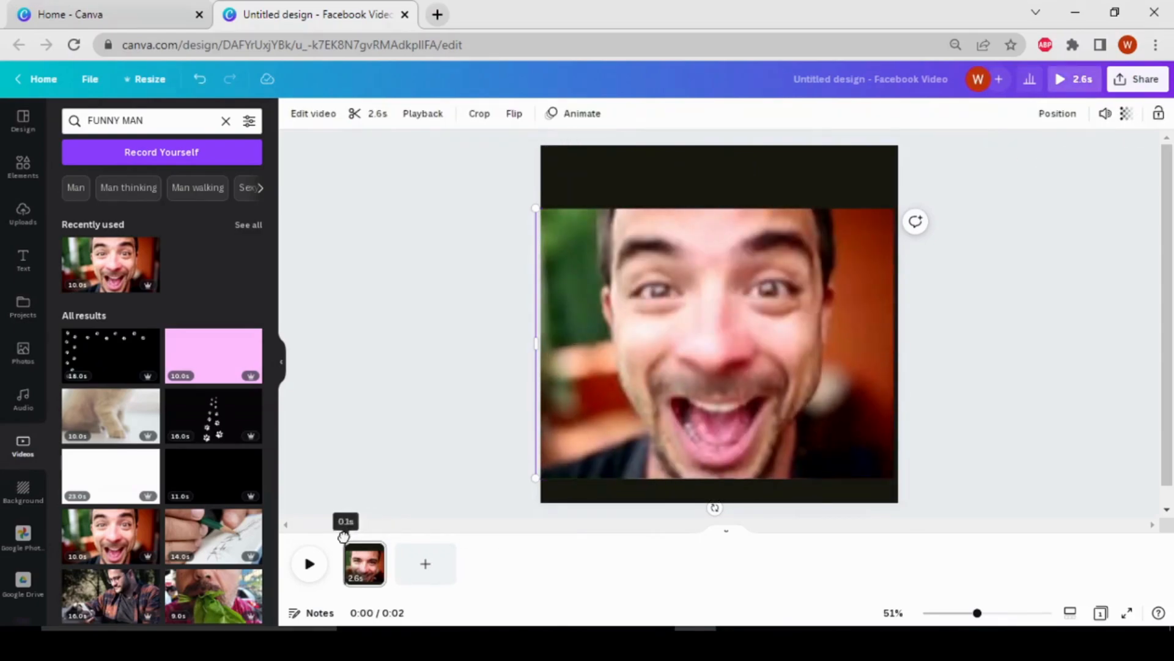
{"action": "left_click", "coordinate": [310, 563]}
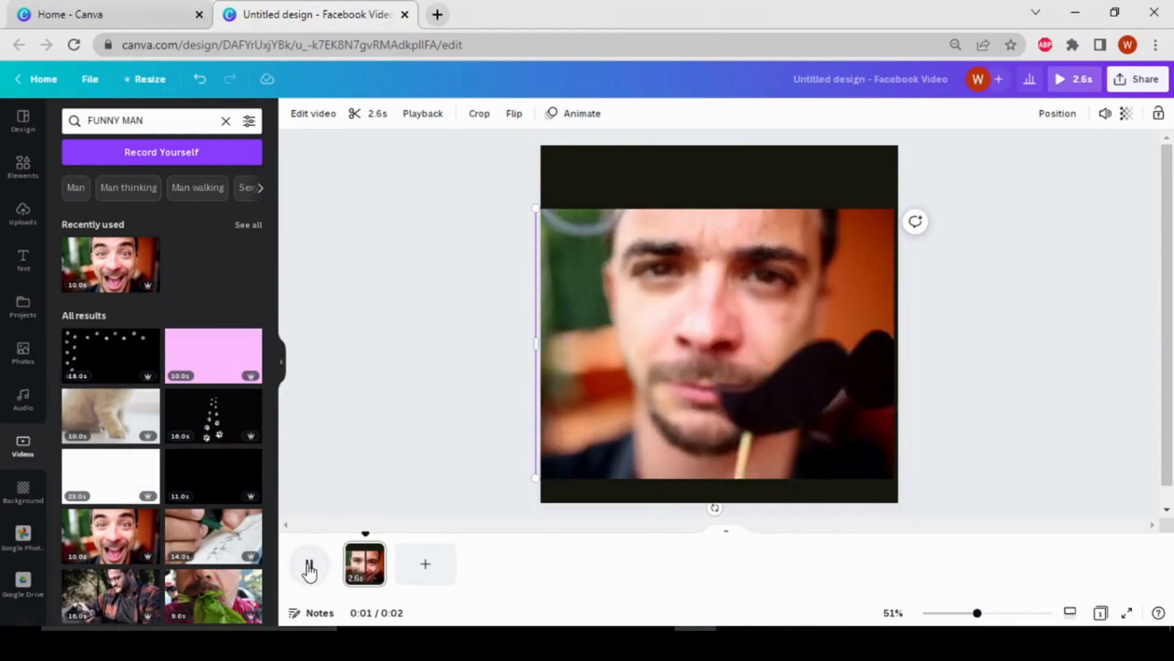
{"action": "left_click", "coordinate": [309, 564]}
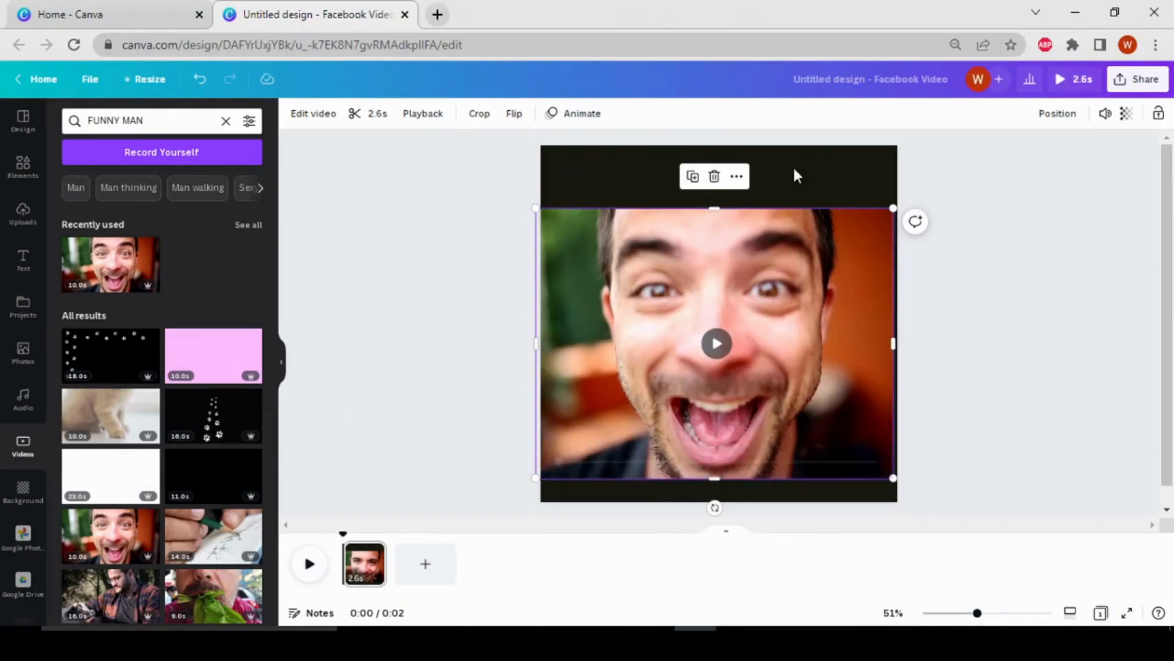
- Browse the font combinations, add the pink XOXO text style and place it over the upper edge of the clip
{"action": "left_click", "coordinate": [22, 260]}
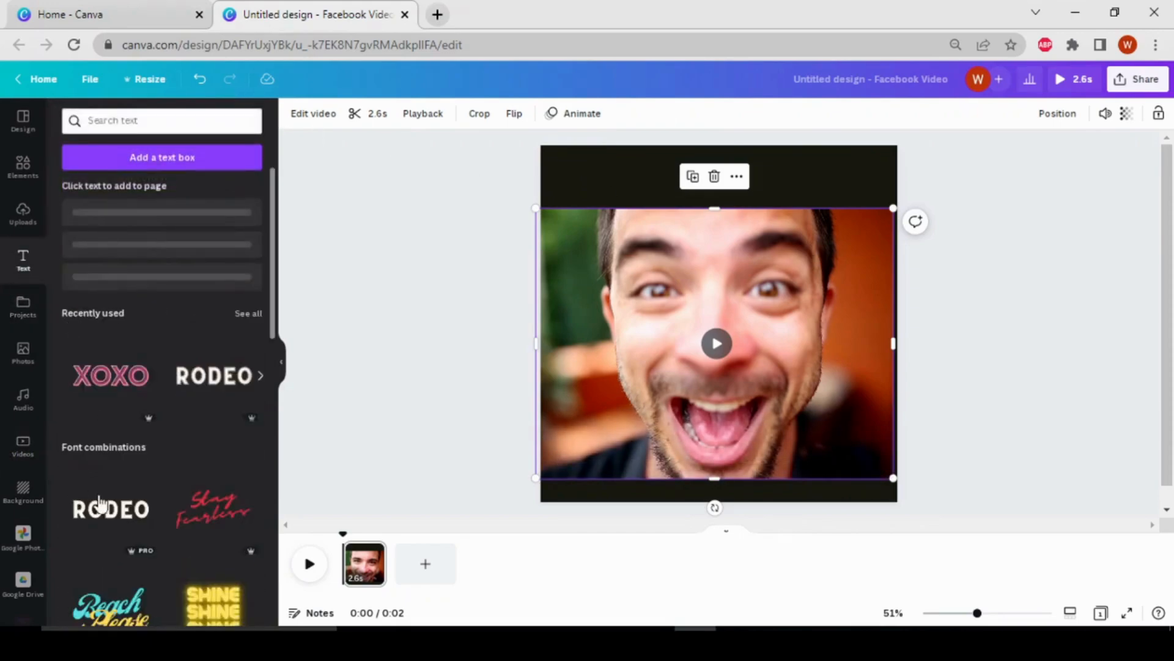
{"action": "scroll", "coordinate": [202, 409], "scroll_direction": "down", "scroll_amount": 5}
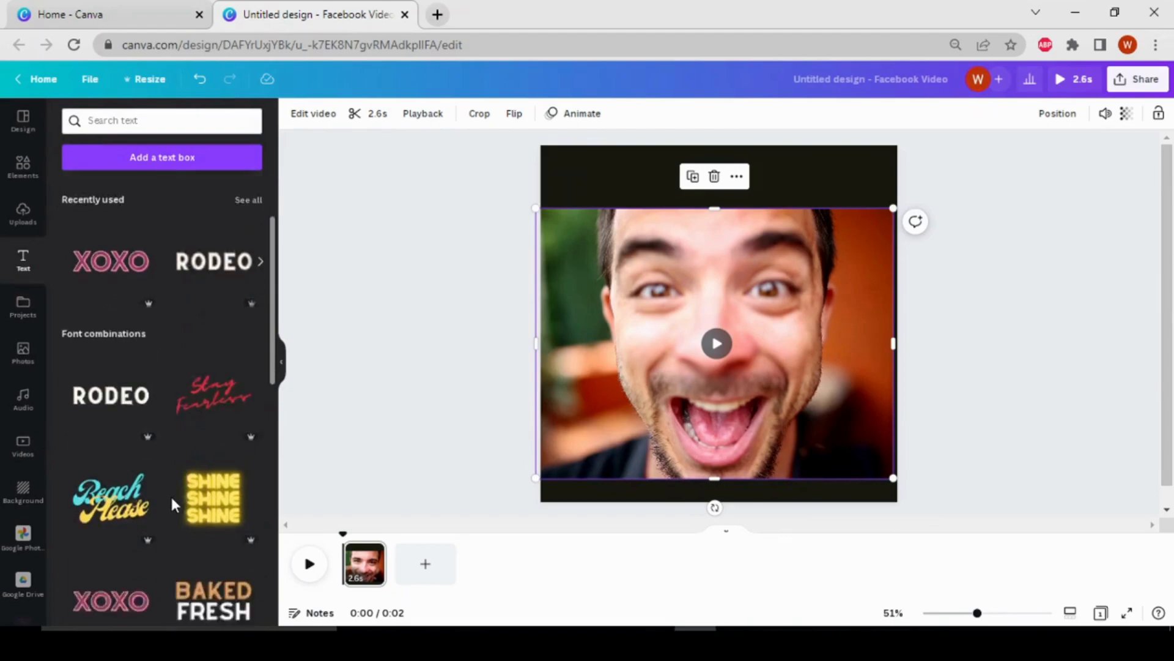
{"action": "scroll", "coordinate": [152, 385], "scroll_direction": "down", "scroll_amount": 1}
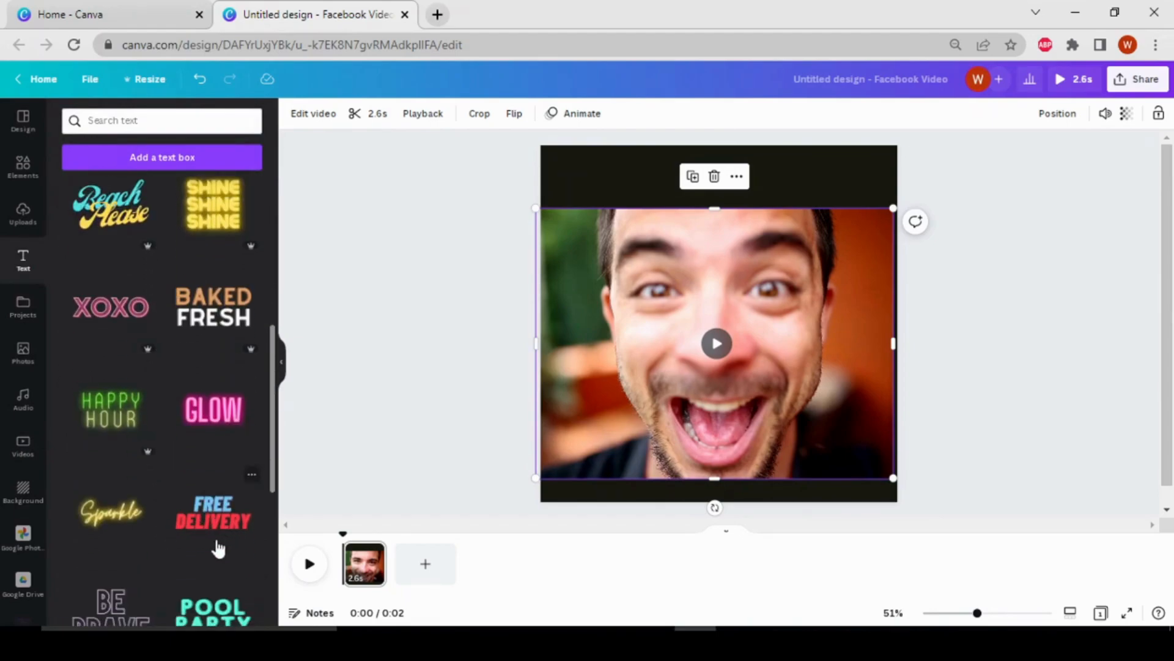
{"action": "scroll", "coordinate": [122, 520], "scroll_direction": "up", "scroll_amount": 4}
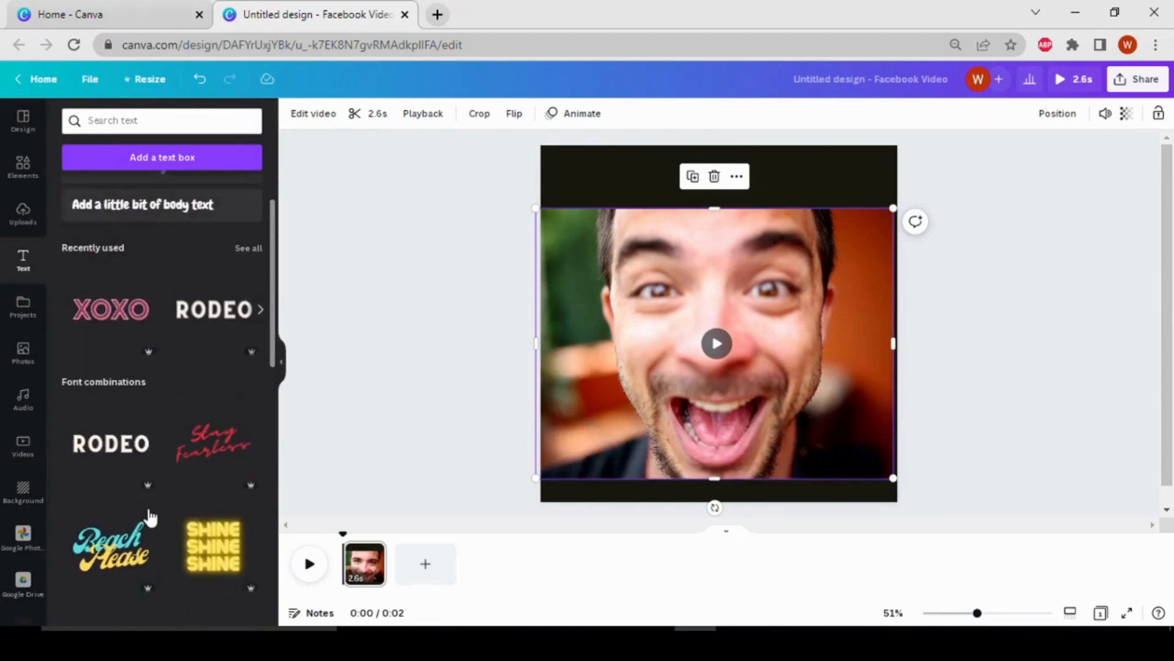
{"action": "left_click", "coordinate": [98, 340]}
{"action": "left_click_drag", "start_coordinate": [756, 345], "coordinate": [749, 202]}
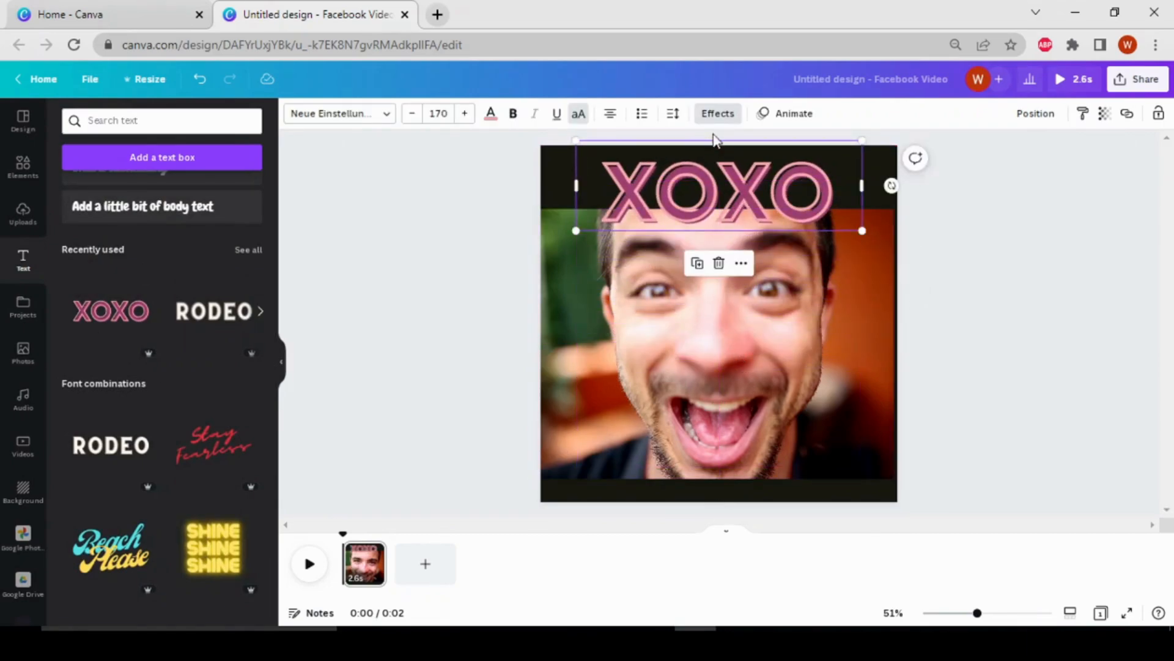
- Shrink the XOXO text to size 137, widen its box to about 836 and fit it in the dark band above the clip
{"action": "left_click_drag", "start_coordinate": [865, 138], "coordinate": [806, 157]}
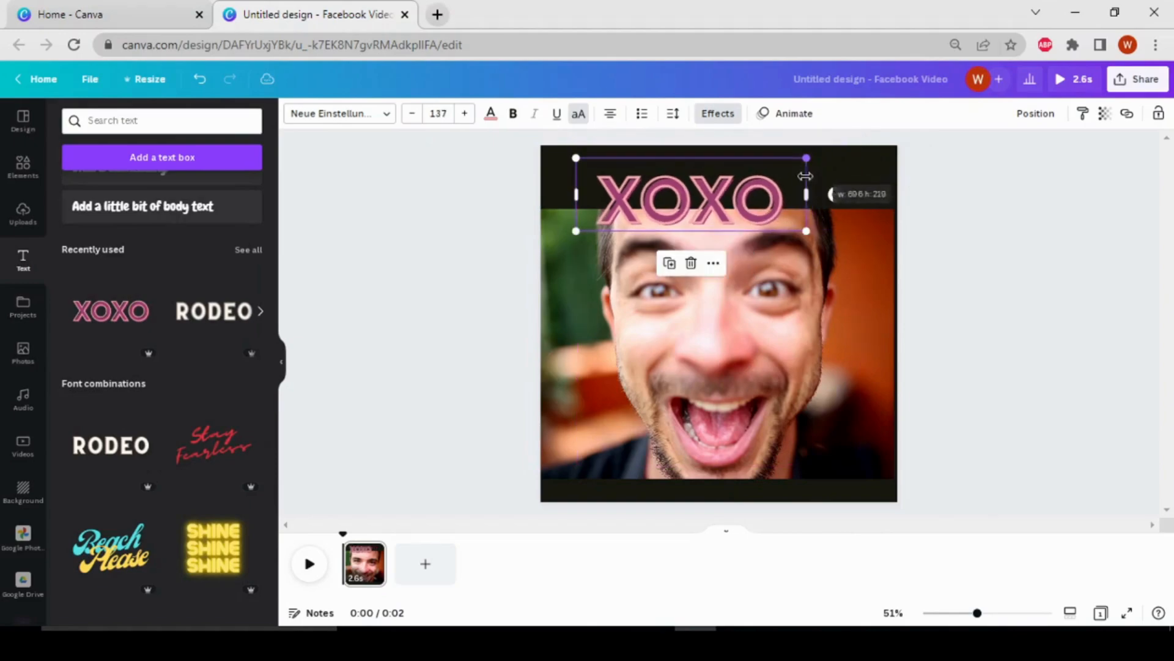
{"action": "left_click_drag", "start_coordinate": [835, 194], "coordinate": [881, 192]}
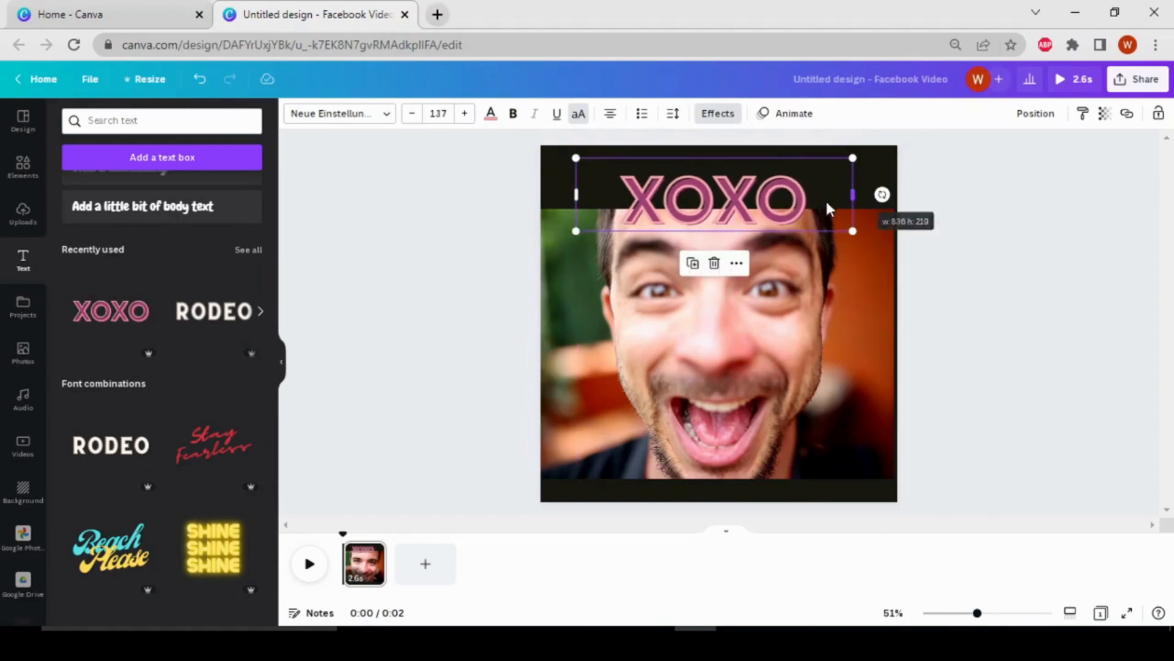
{"action": "left_click_drag", "start_coordinate": [805, 210], "coordinate": [800, 189]}
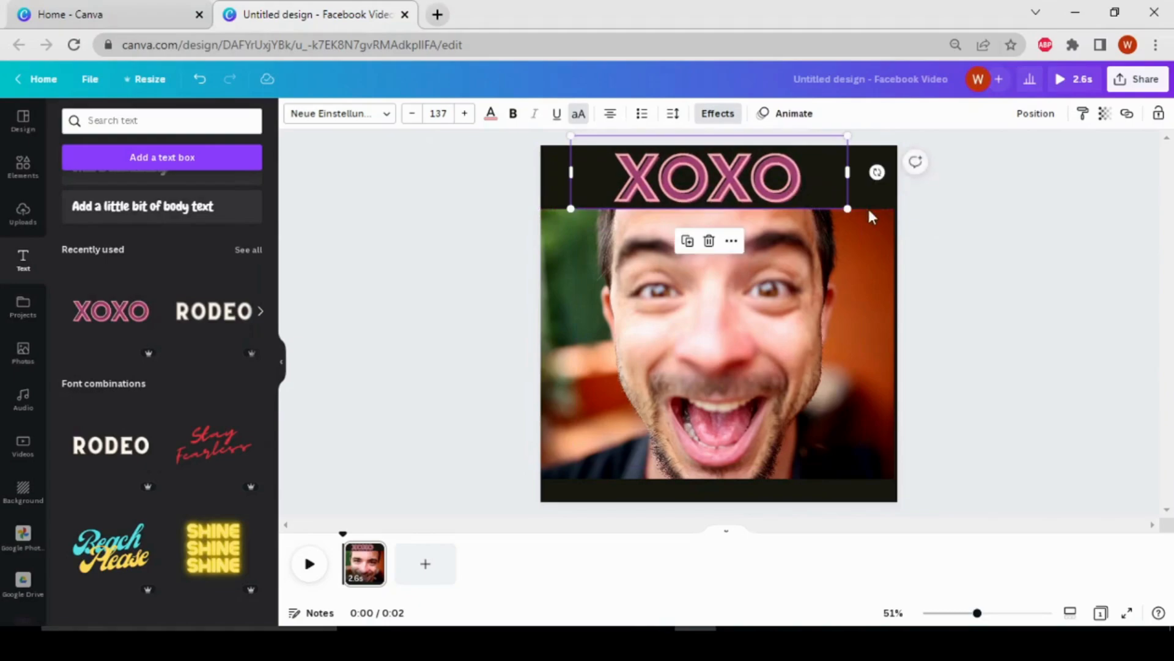
{"action": "double_click", "coordinate": [820, 175]}
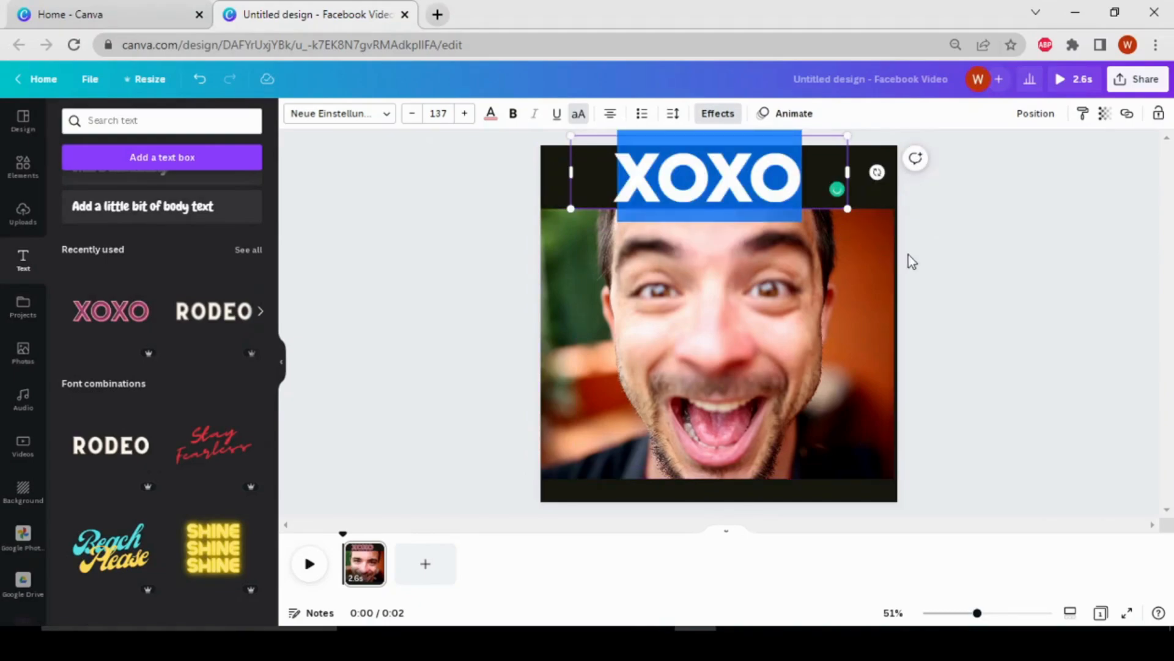
{"action": "left_click", "coordinate": [908, 255]}
- Change the XOXO text colour to white from "my thumbnail colour"
{"action": "left_click", "coordinate": [827, 185]}
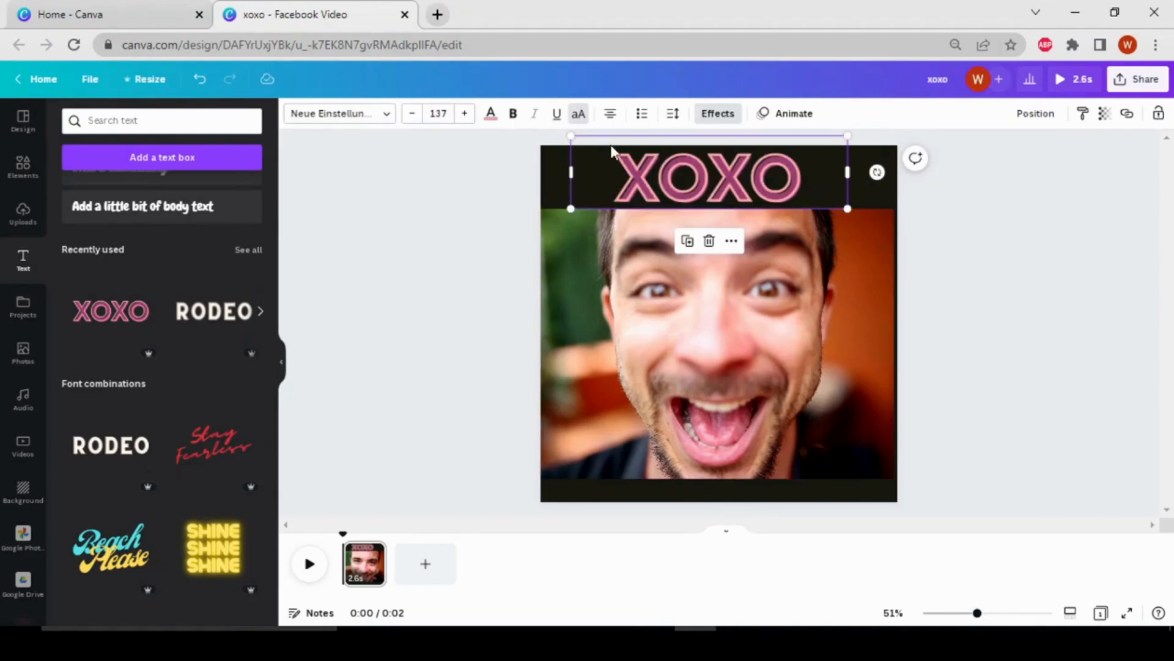
{"action": "left_click", "coordinate": [490, 115]}
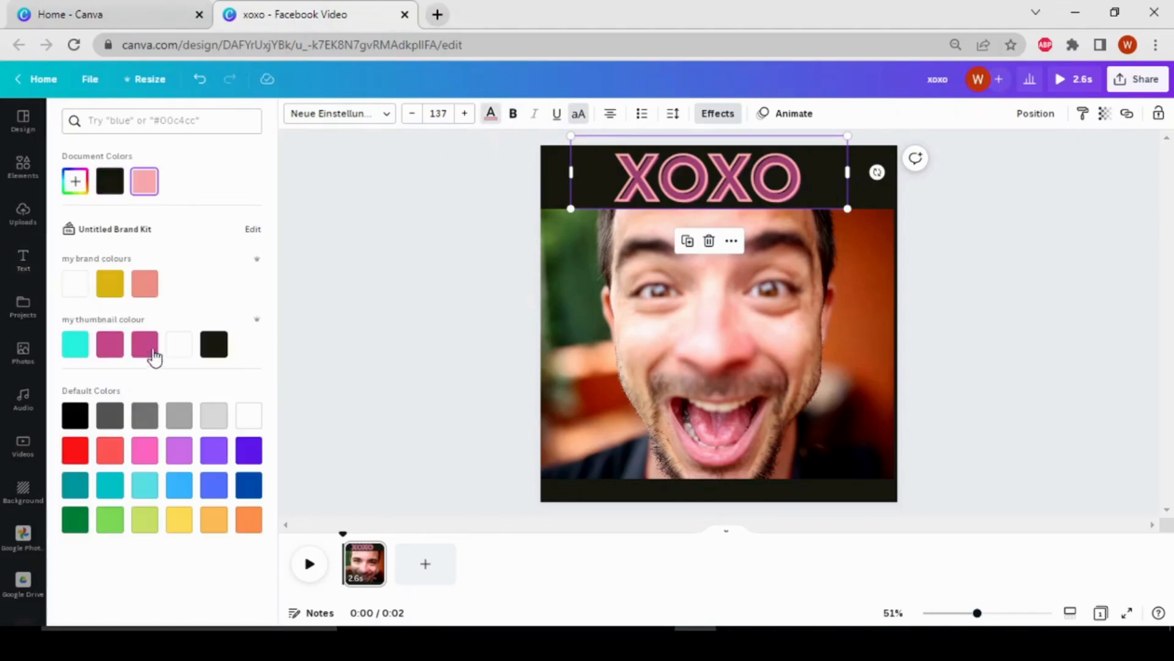
{"action": "left_click", "coordinate": [178, 350]}
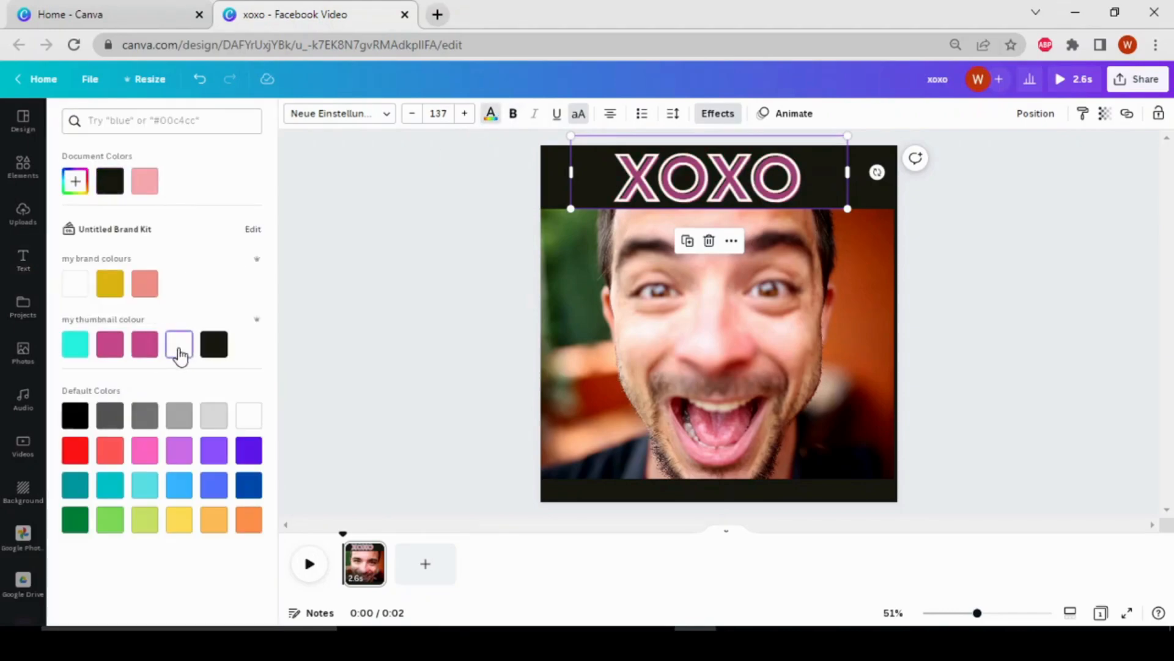
- Adjust the text's Splice effect to thickness 46, white from "my thumbnail colour" and direction -20
{"action": "left_click", "coordinate": [734, 120]}
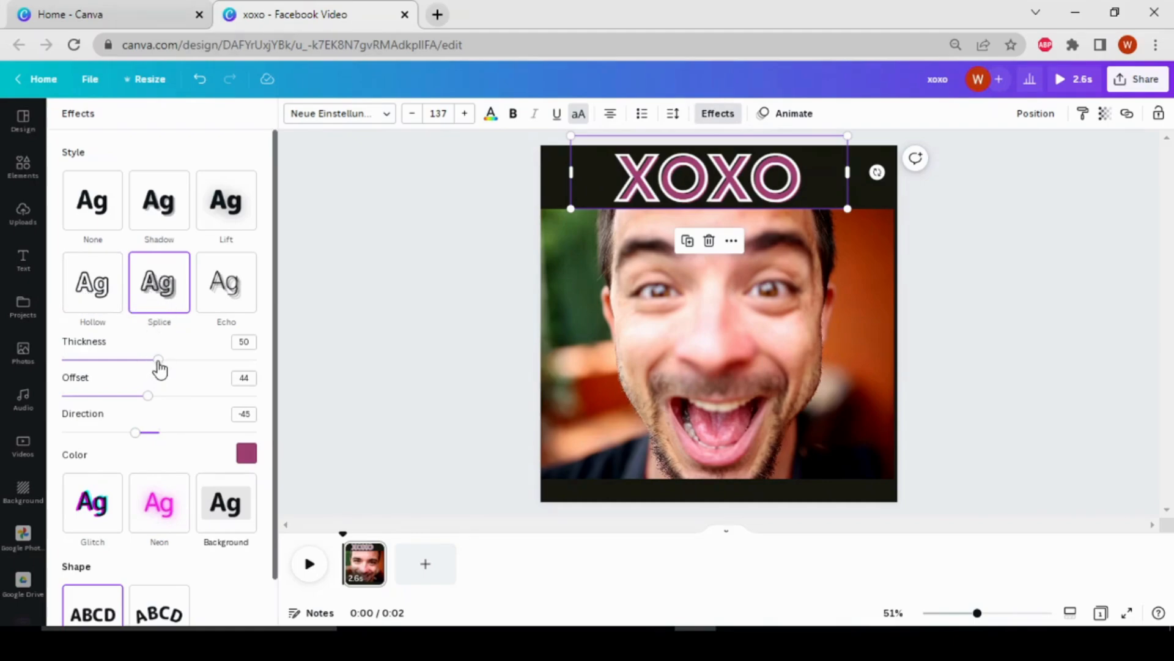
{"action": "left_click_drag", "start_coordinate": [158, 361], "coordinate": [150, 361]}
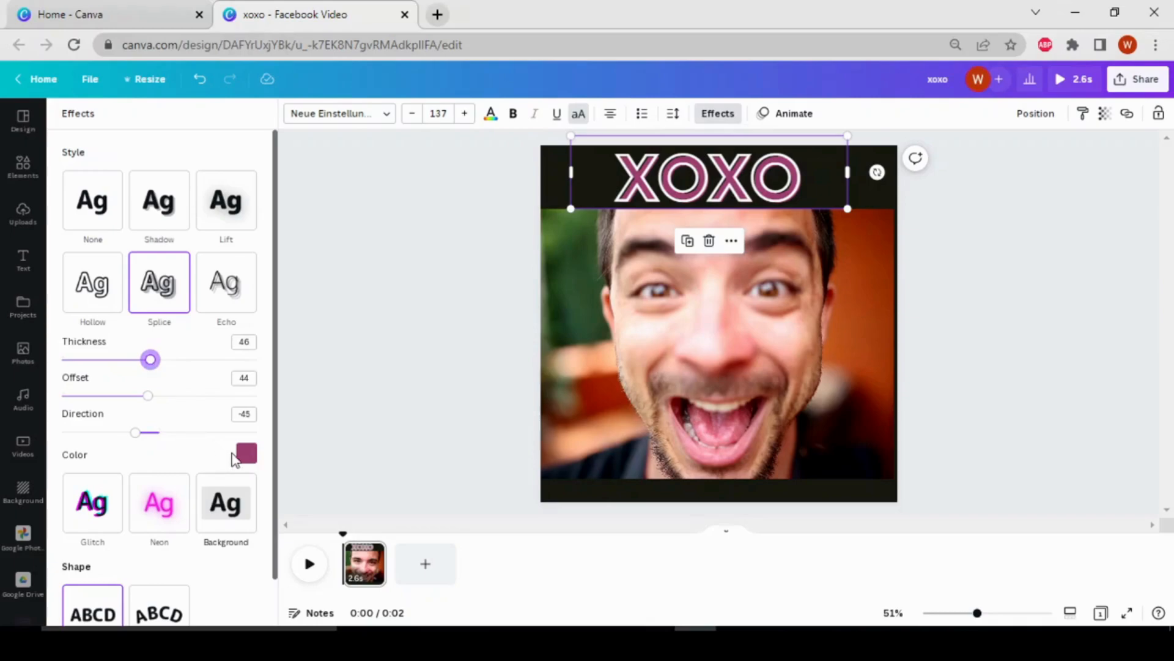
{"action": "left_click", "coordinate": [246, 453]}
{"action": "left_click", "coordinate": [165, 379]}
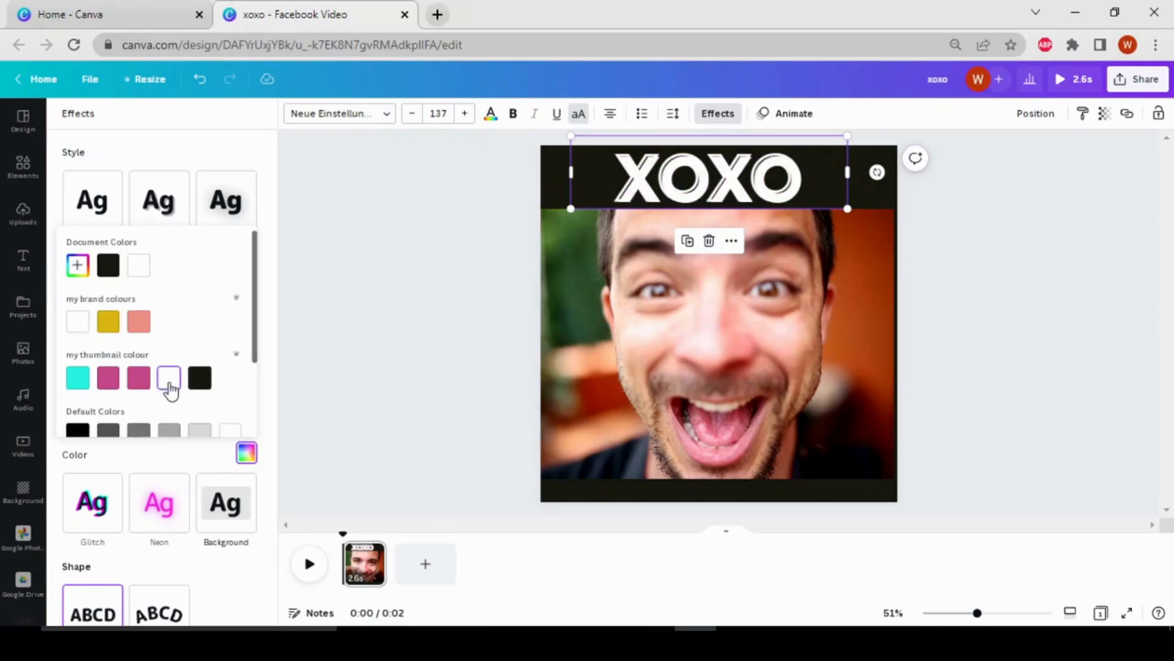
{"action": "left_click", "coordinate": [240, 159]}
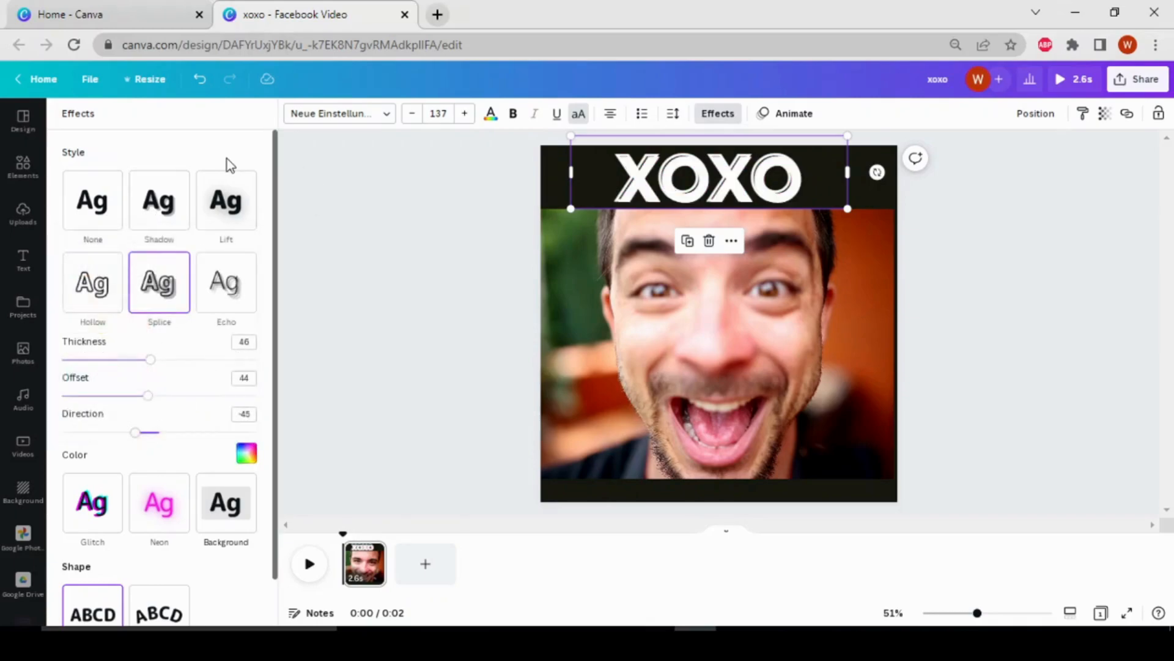
{"action": "mouse_move", "coordinate": [135, 433]}
{"action": "left_mouse_down"}
{"action": "mouse_move", "coordinate": [164, 438]}
{"action": "mouse_move", "coordinate": [149, 441]}
{"action": "left_mouse_up"}
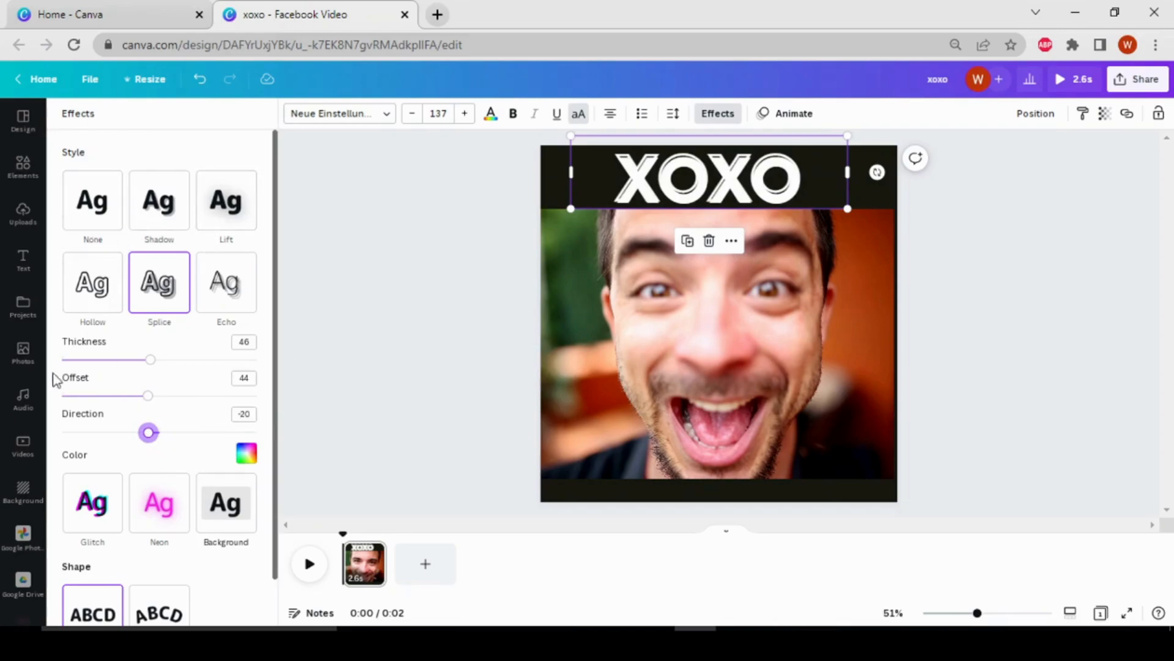
{"action": "scroll", "coordinate": [147, 416], "scroll_direction": "down", "scroll_amount": 1}
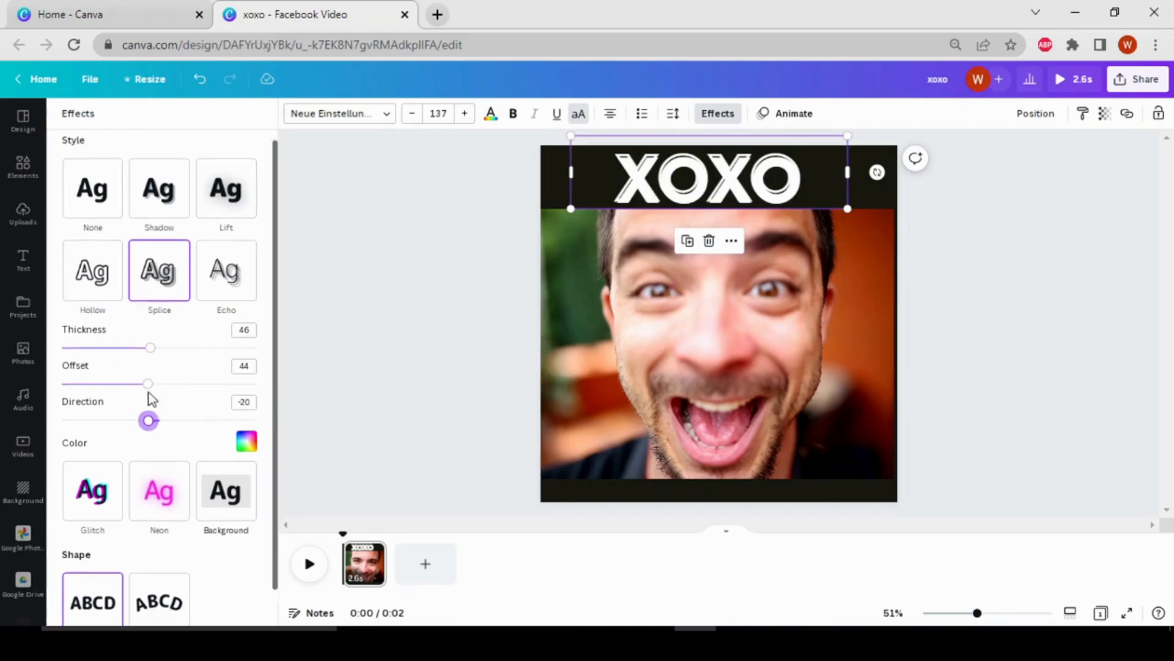
{"action": "left_click", "coordinate": [474, 279]}
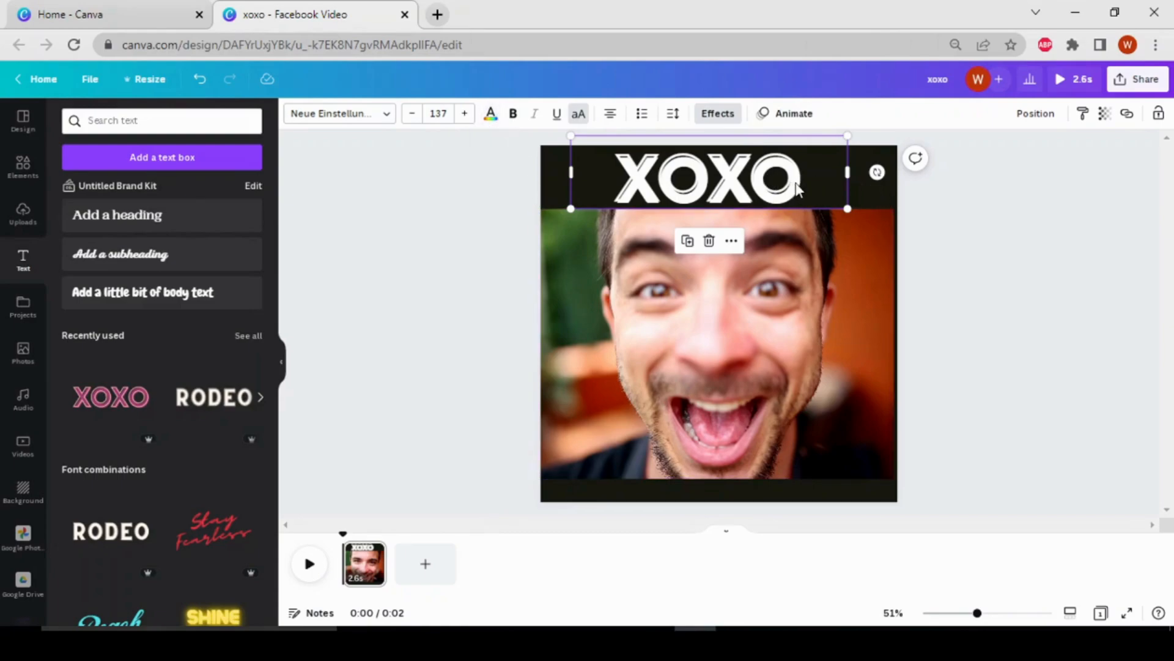
- Replace the XOXO heading text with "HA!HA!HA!"
{"action": "double_click", "coordinate": [837, 189]}
{"action": "key", "text": "BackSpace"}
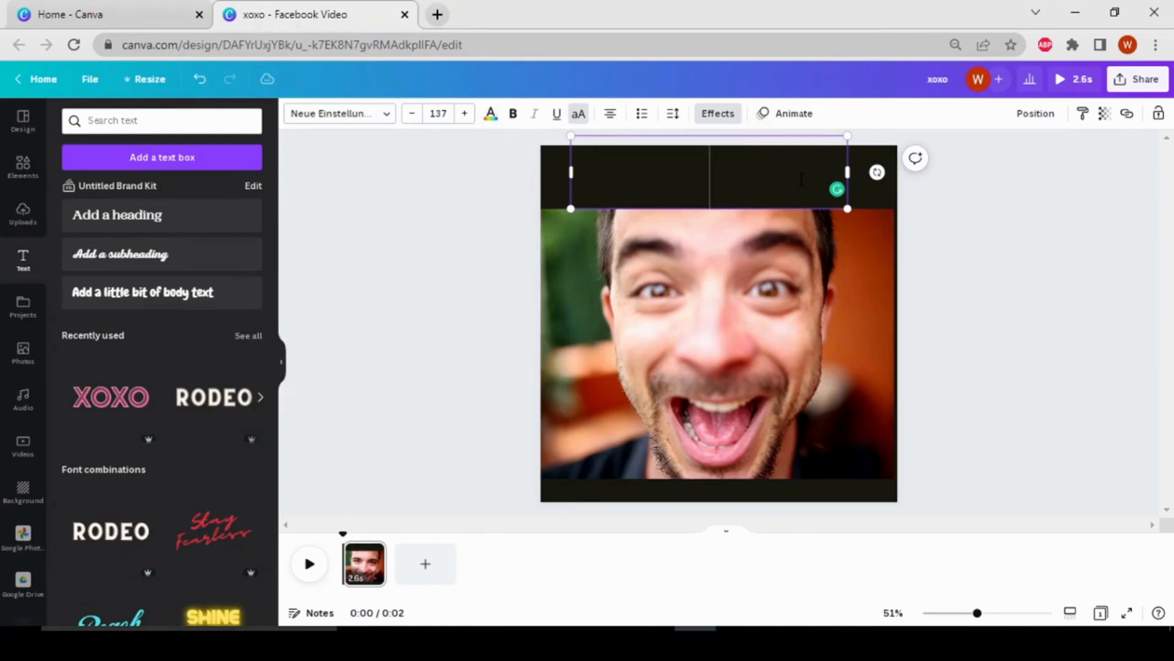
{"action": "type", "text": "HA"}
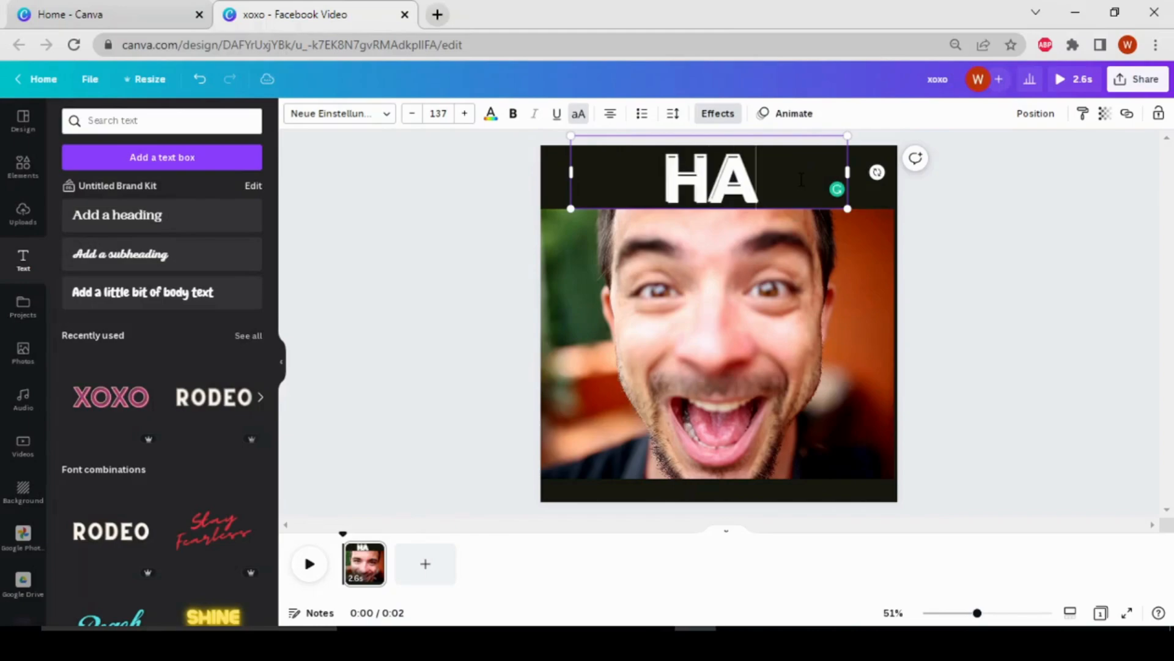
{"action": "type", "text": "!"}
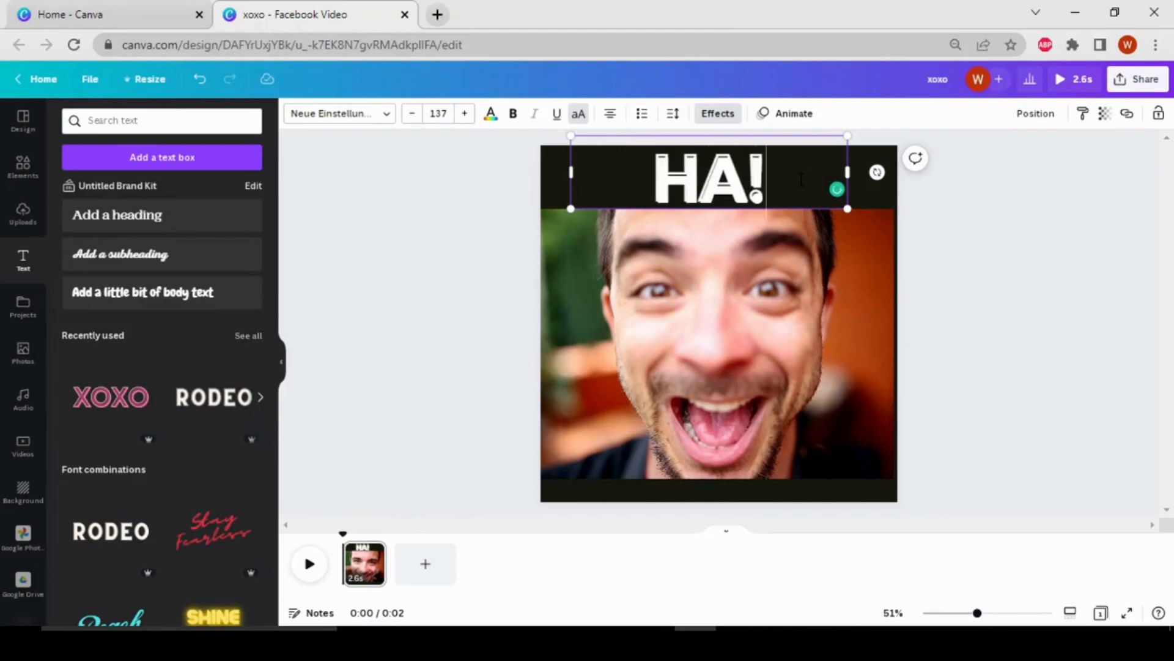
{"action": "type", "text": "HA!"}
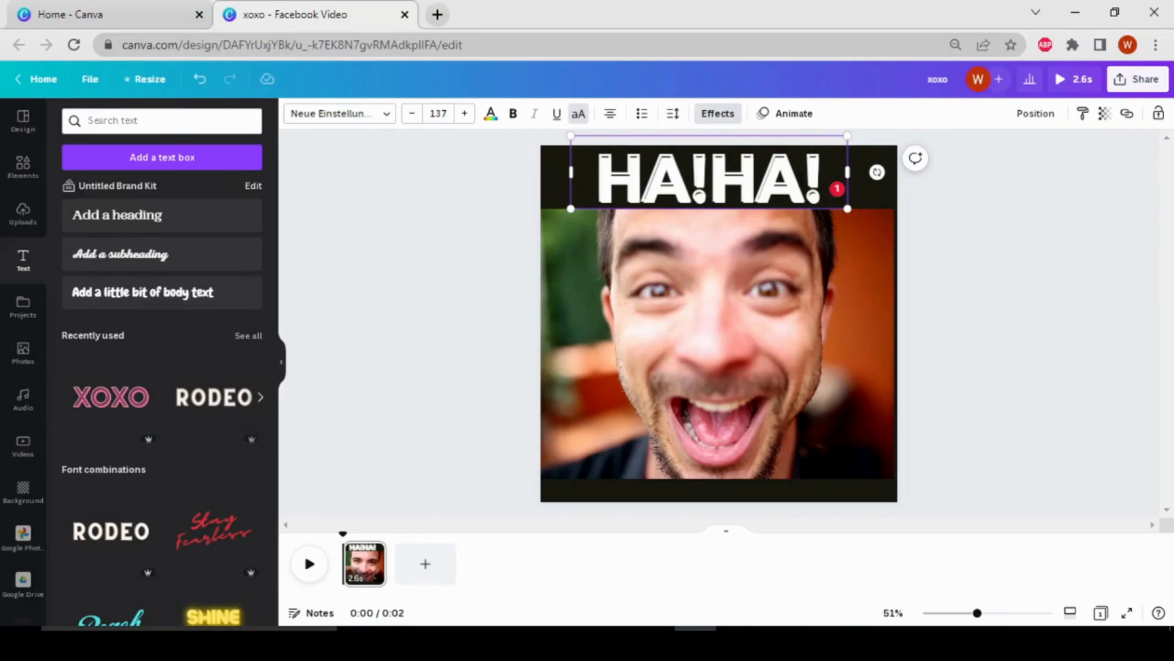
{"action": "type", "text": "HA!"}
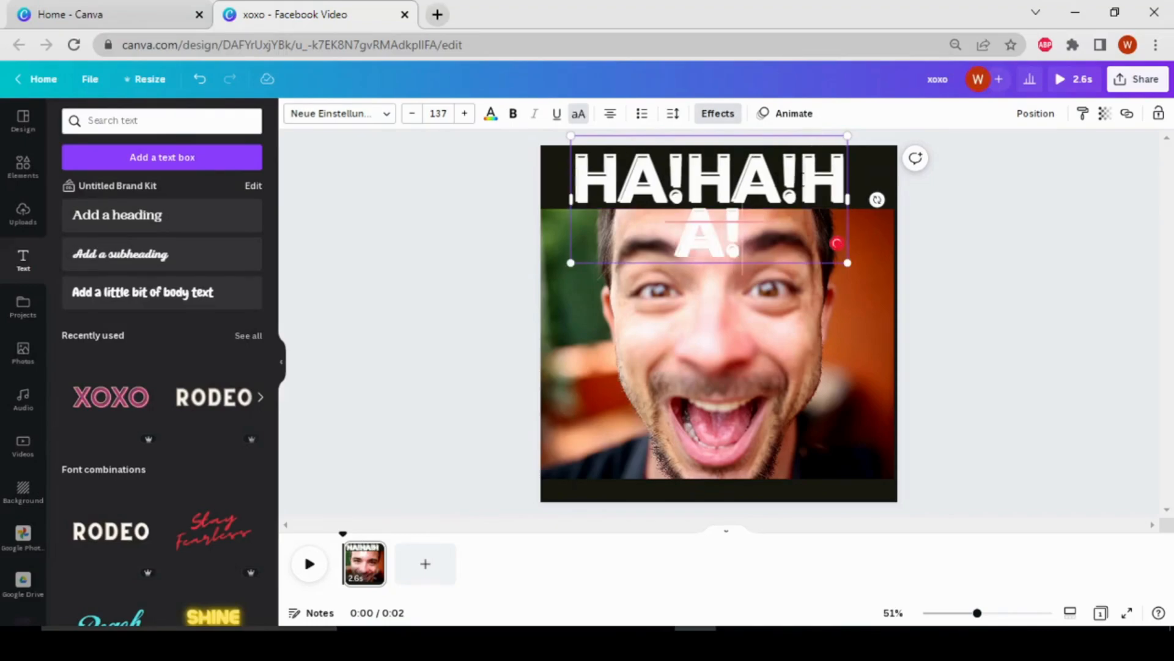
- Widen the heading's box to fit one line, scale the text to size 117 and centre it in the upper dark band
{"action": "left_click_drag", "start_coordinate": [851, 200], "coordinate": [909, 198]}
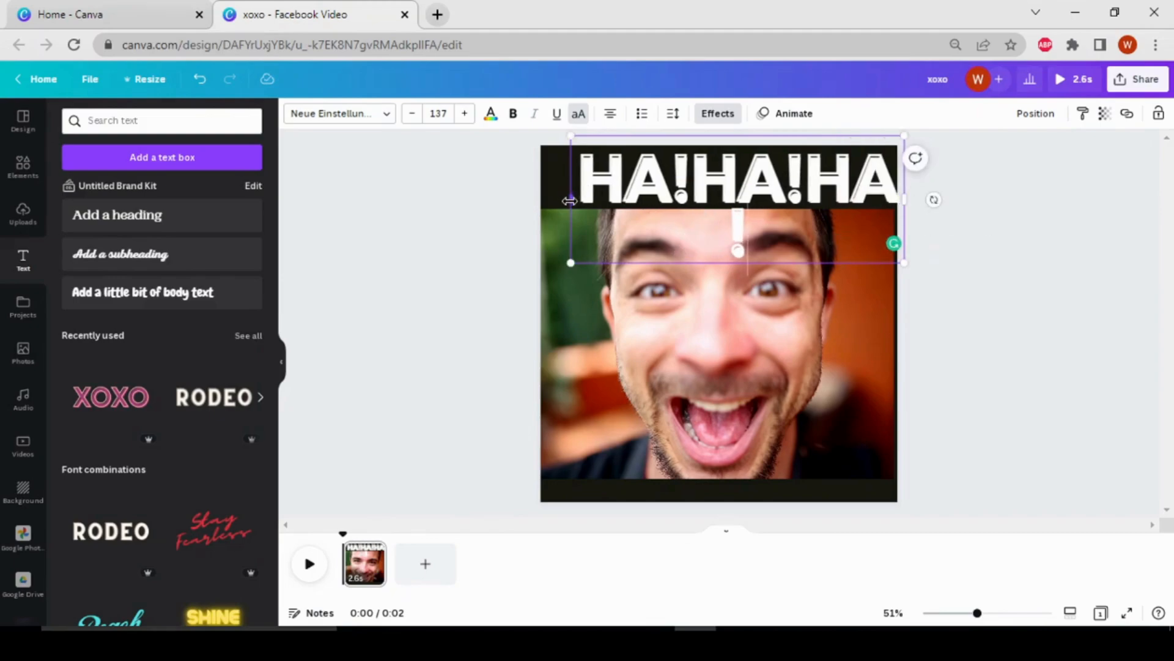
{"action": "left_click_drag", "start_coordinate": [569, 201], "coordinate": [557, 202]}
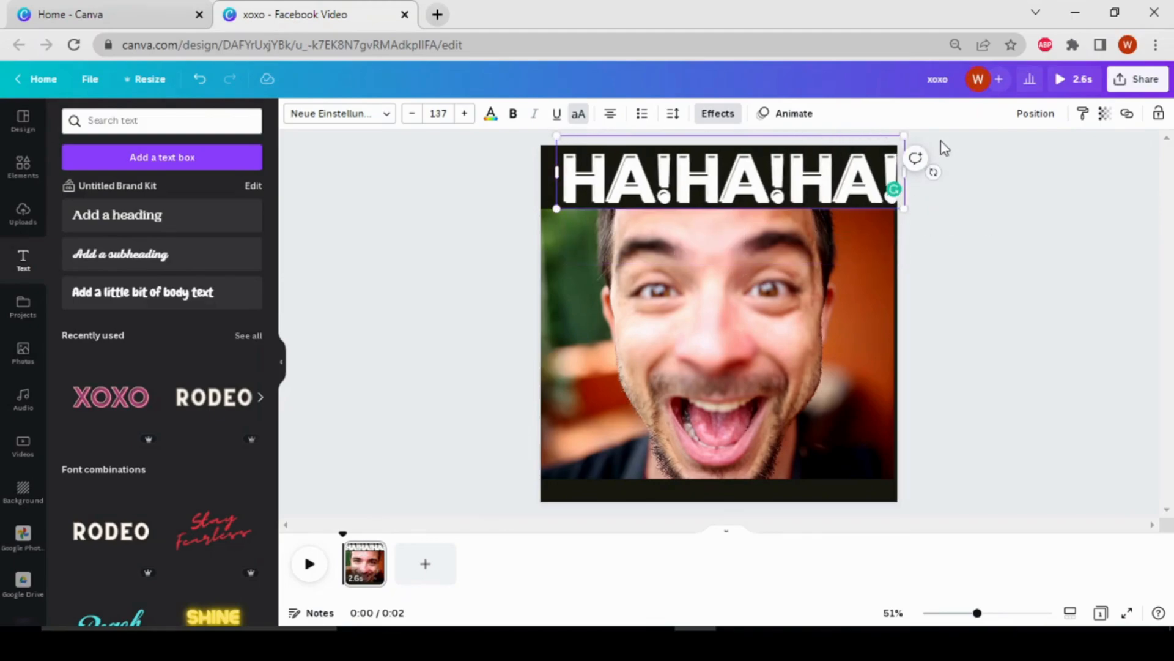
{"action": "left_click_drag", "start_coordinate": [905, 134], "coordinate": [851, 147]}
{"action": "left_click_drag", "start_coordinate": [727, 190], "coordinate": [745, 187]}
{"action": "left_click", "coordinate": [442, 360]}
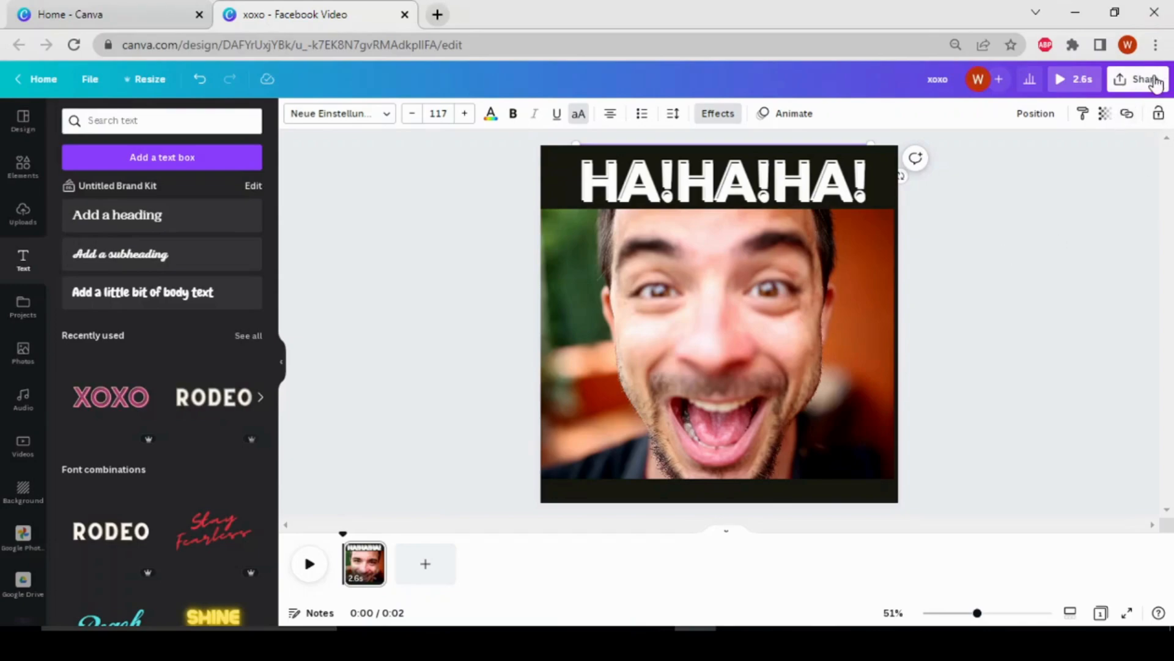
- Download the design as a GIF and open the downloaded xoxo.gif
{"action": "left_click", "coordinate": [1134, 79]}
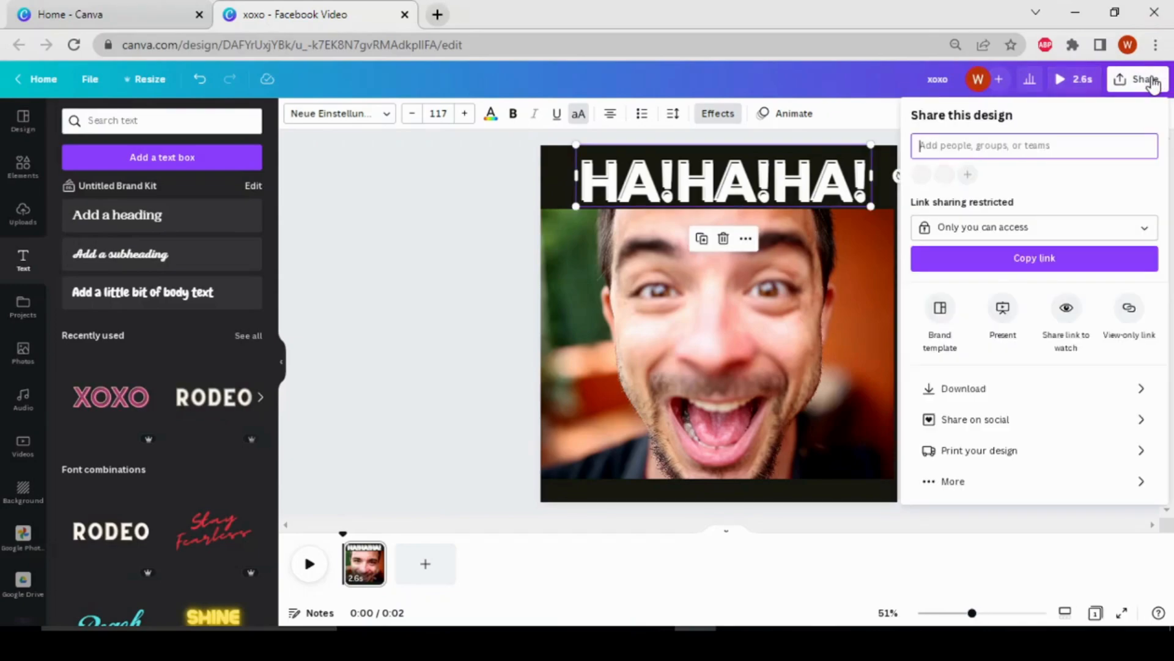
{"action": "left_click", "coordinate": [1032, 392]}
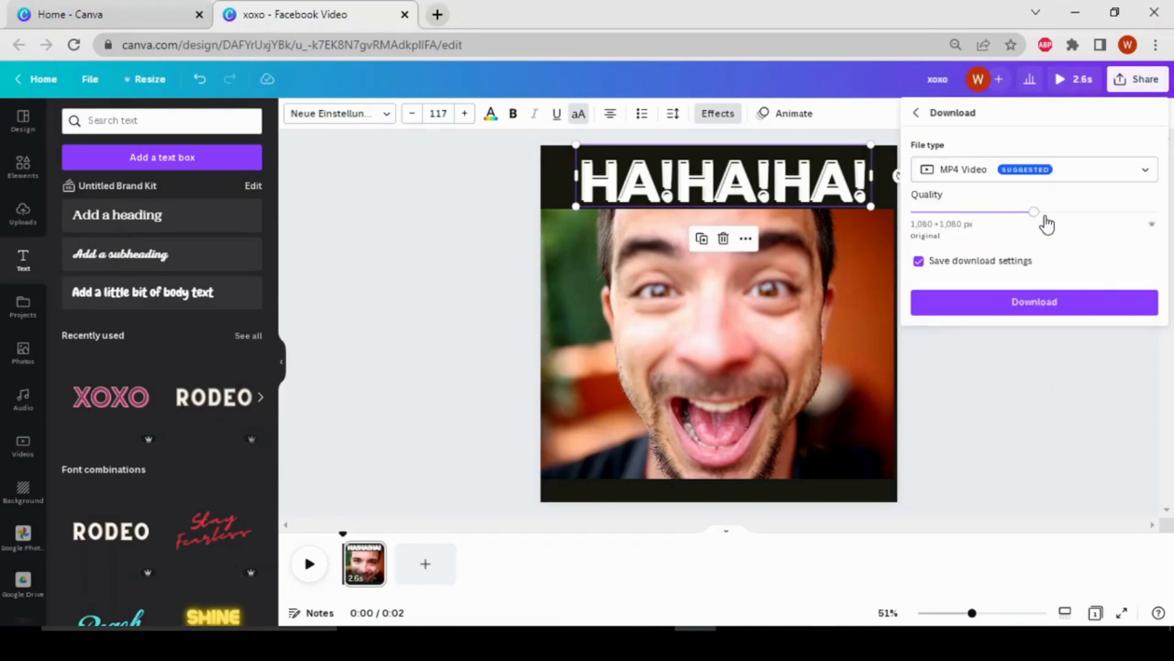
{"action": "left_click", "coordinate": [1141, 180]}
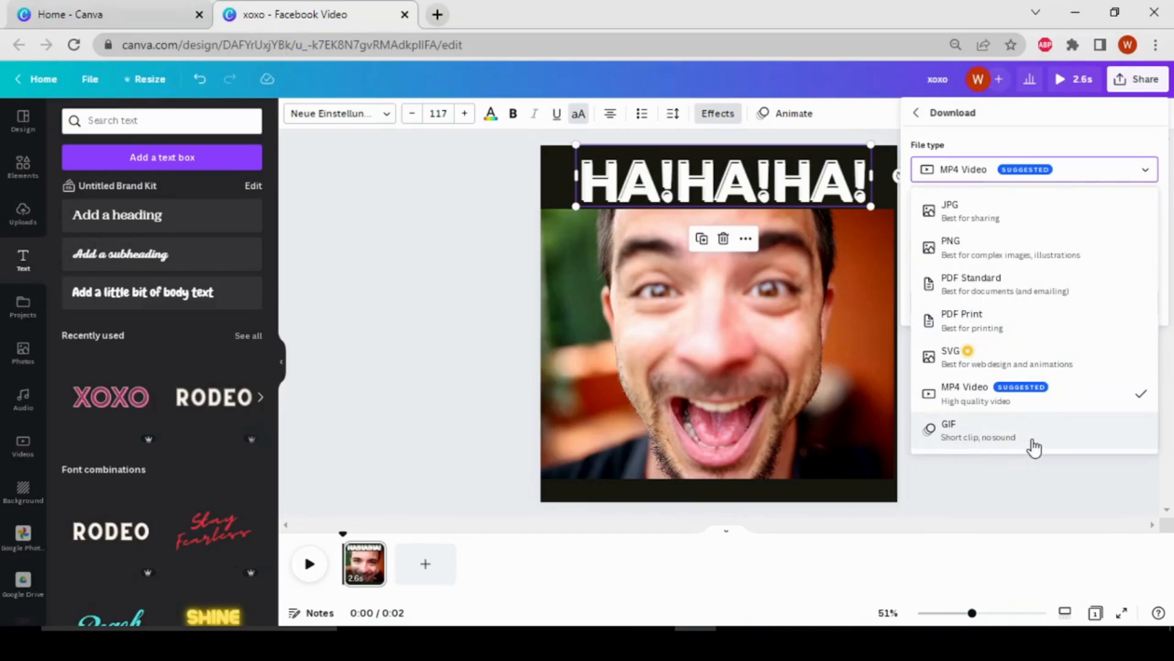
{"action": "left_click", "coordinate": [1056, 447]}
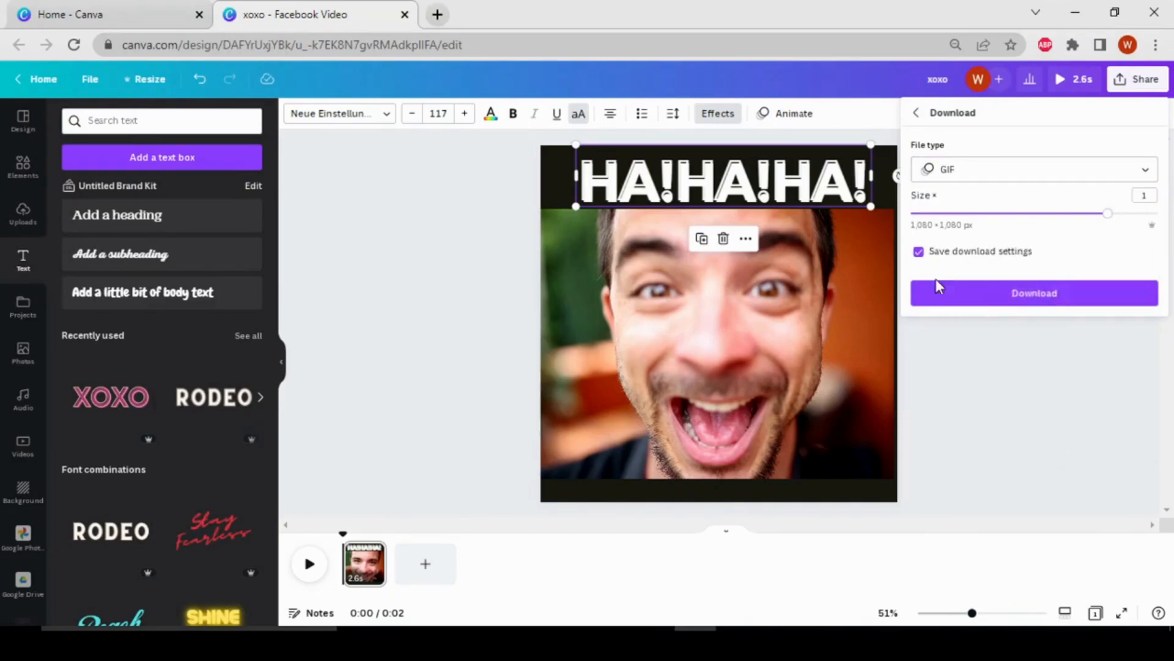
{"action": "left_click", "coordinate": [982, 301]}
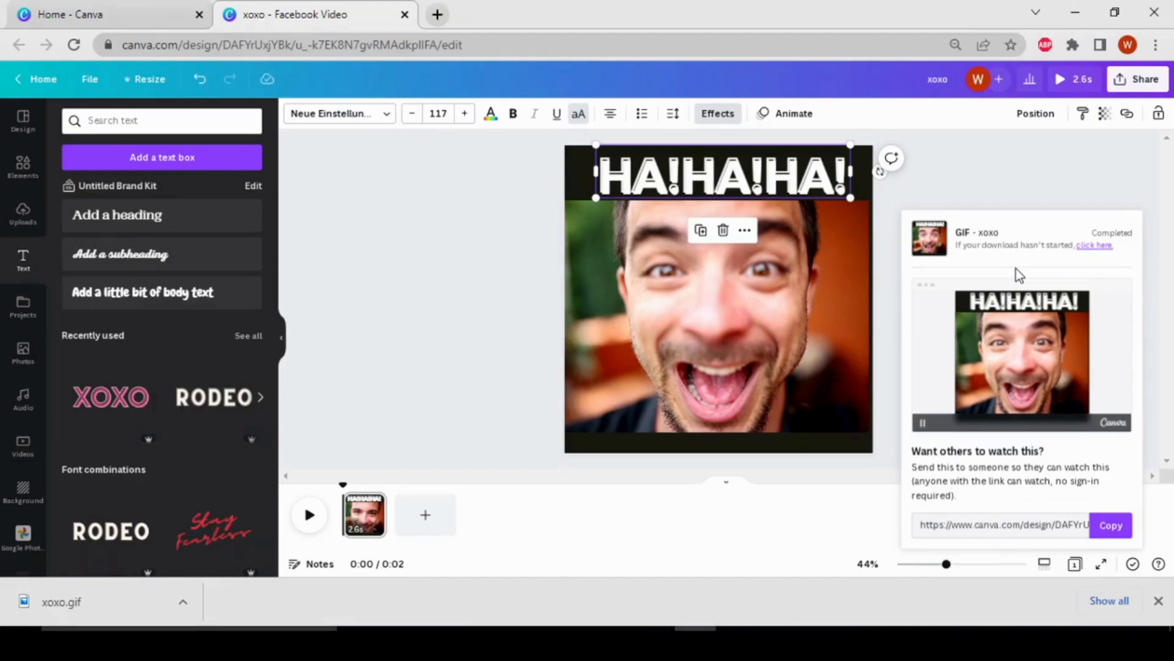
{"action": "right_click", "coordinate": [167, 602]}
{"action": "left_click", "coordinate": [232, 491]}
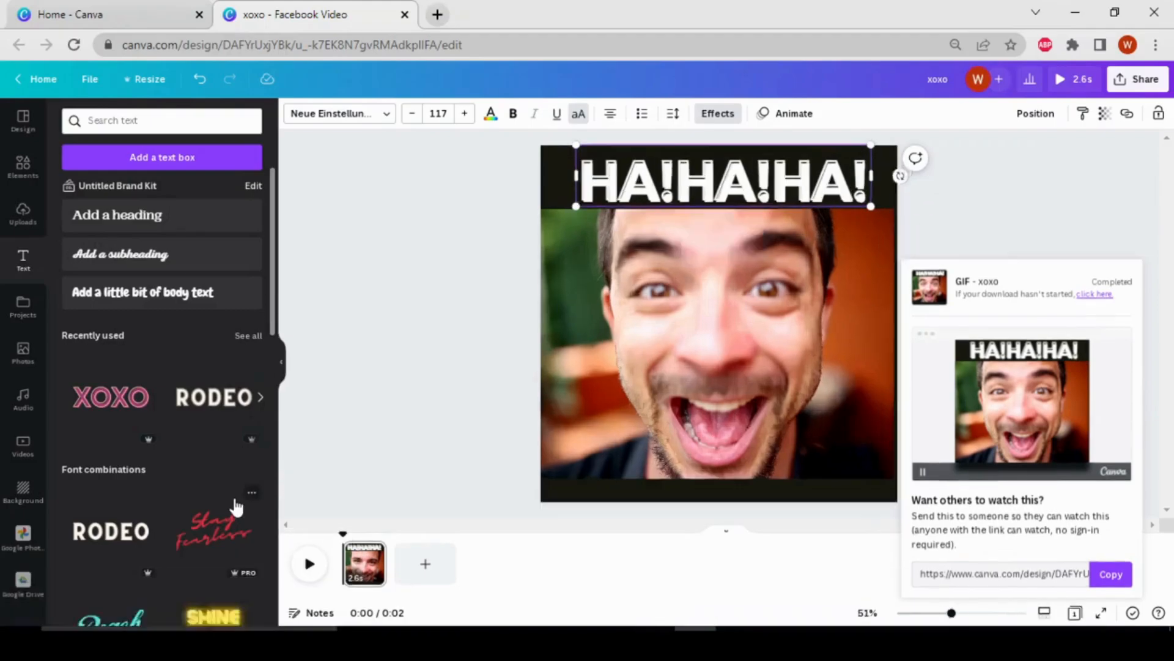